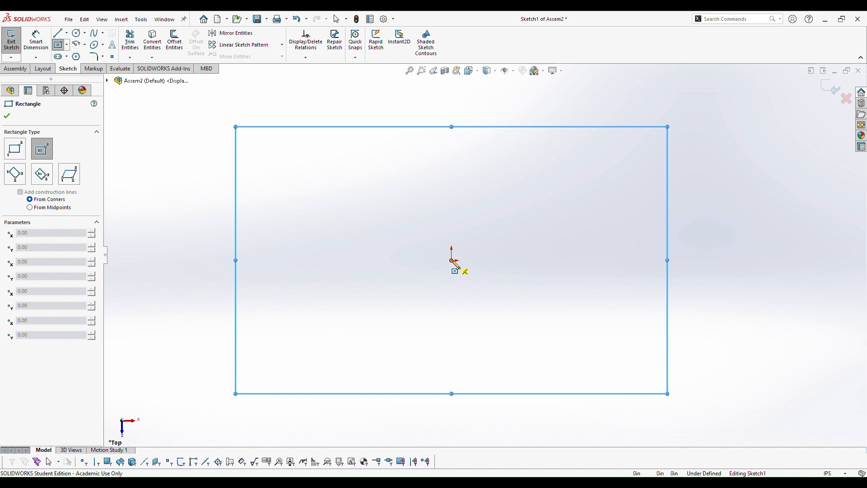
- Sketch a center rectangle on the origin and set its width to 26 in
left_click_drag(452, 260, 352, 174)
key("Escape")
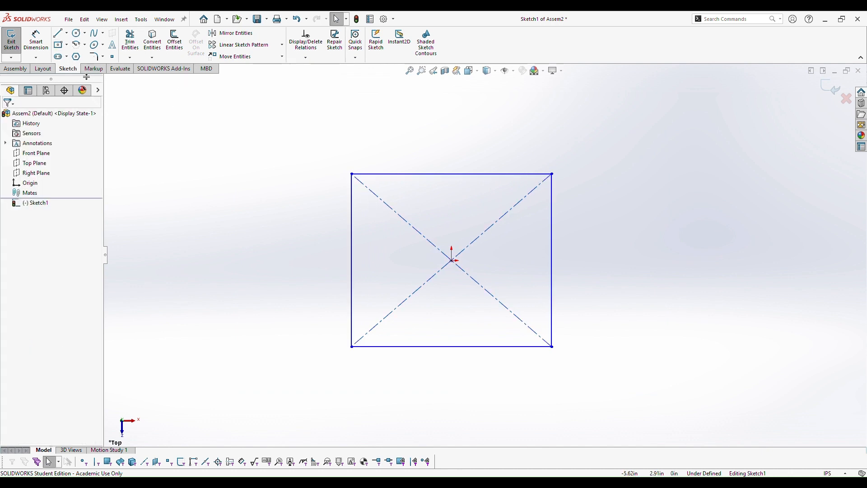
left_click(36, 40)
left_click(417, 177)
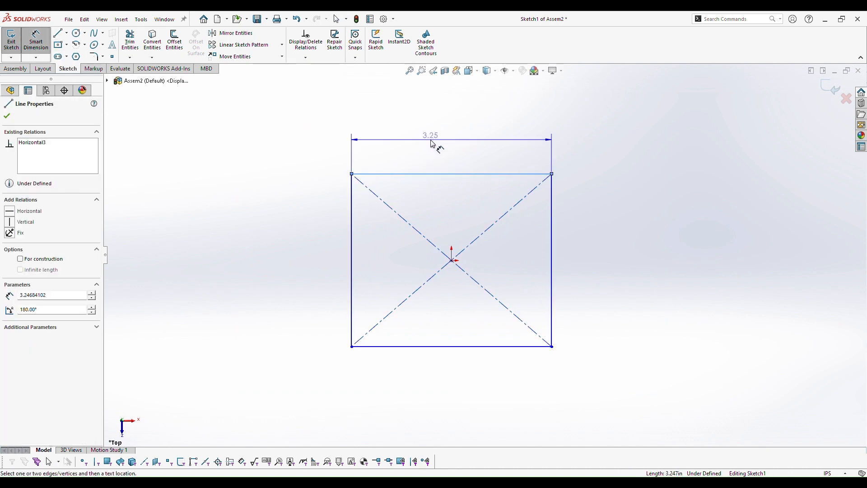
left_click(432, 143)
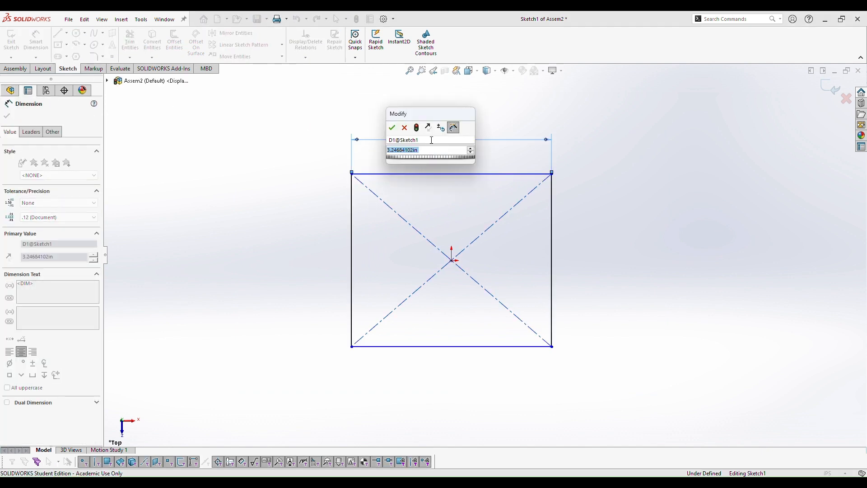
type("26")
key("Return")
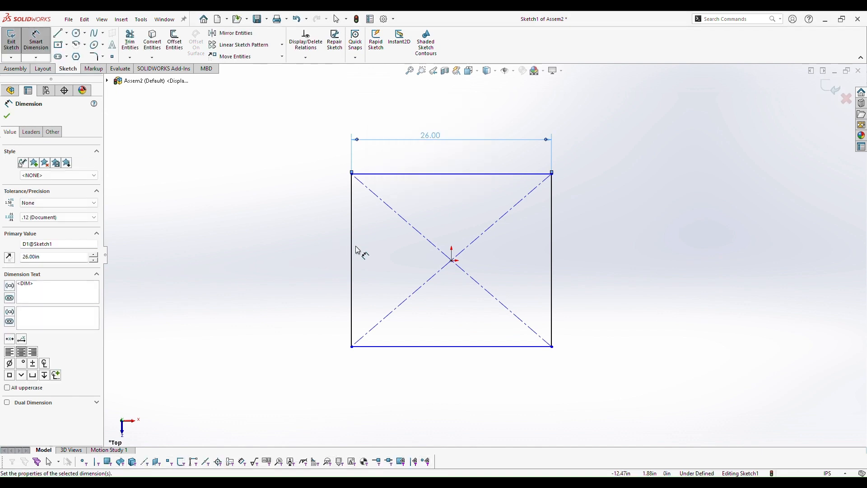
- Set the rectangle's height to 27 in
left_click(353, 251)
left_click(295, 244)
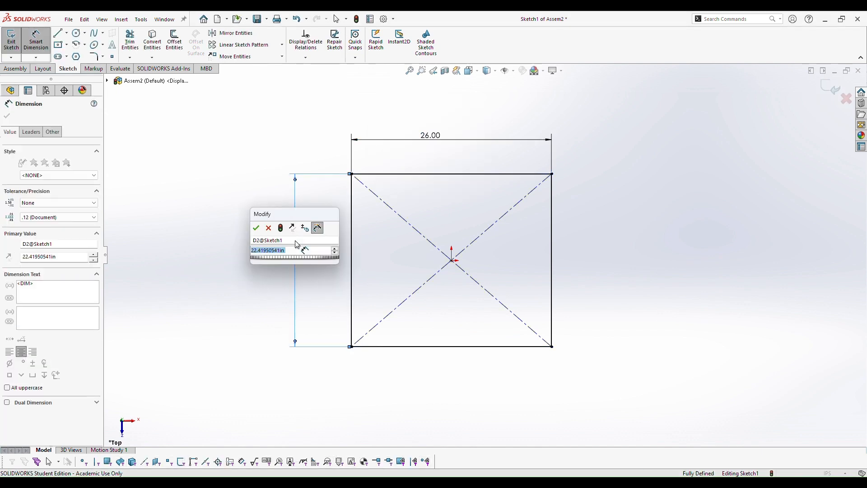
type("27")
key("Return")
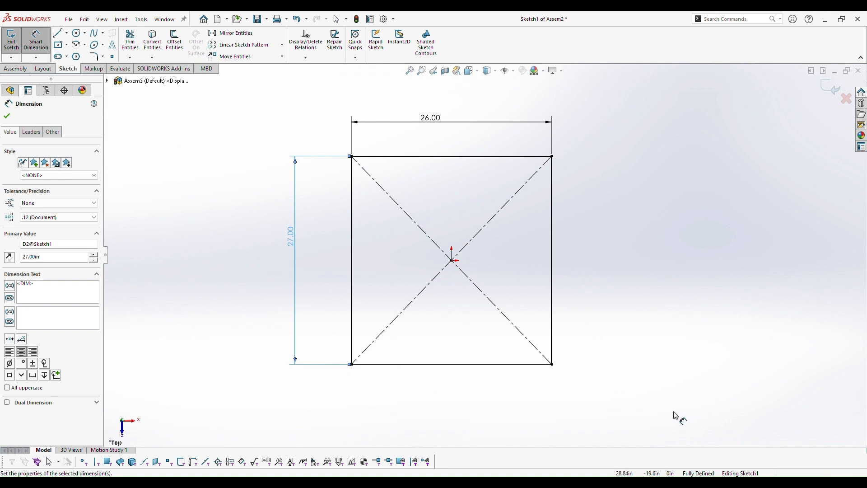
key("Escape")
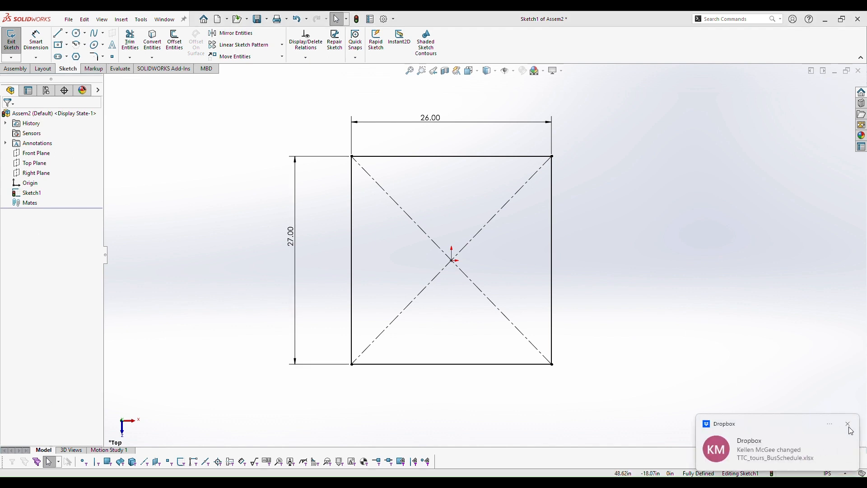
left_click(848, 424)
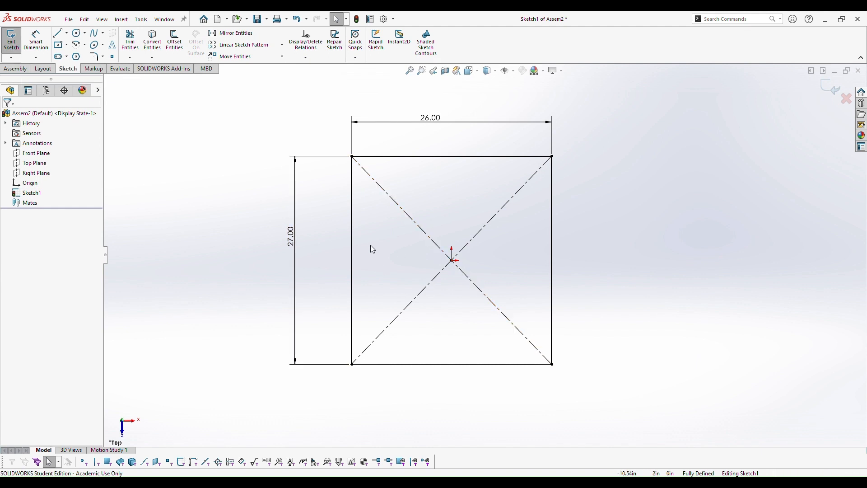
- Exit the rectangle sketch and rename it Frame Perimeter
left_click(11, 39)
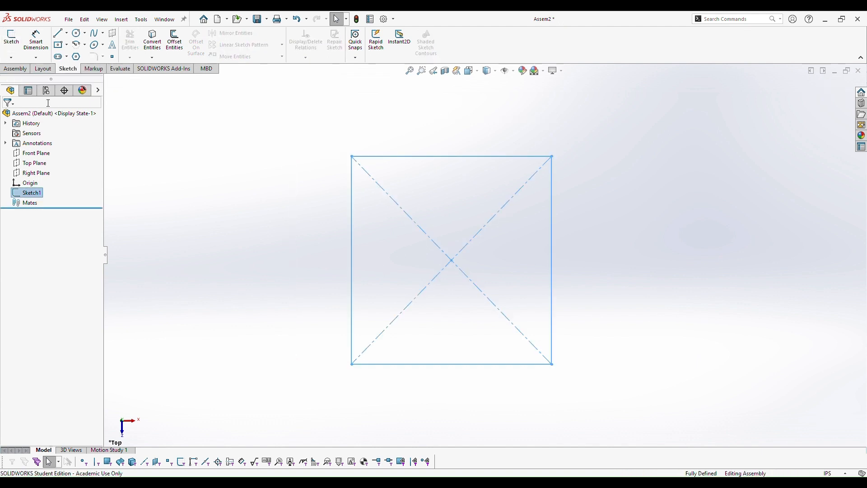
left_click(32, 192)
left_click(38, 192)
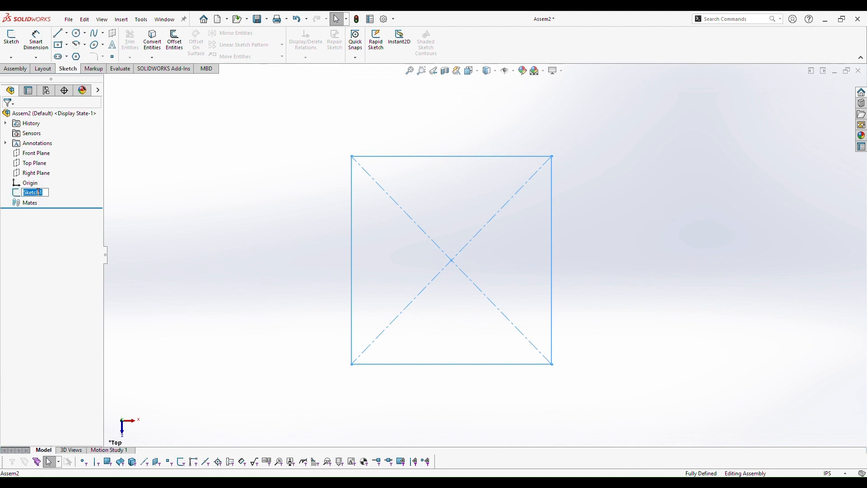
type("U")
type("rame Perimeter")
key("Return")
left_click(269, 221)
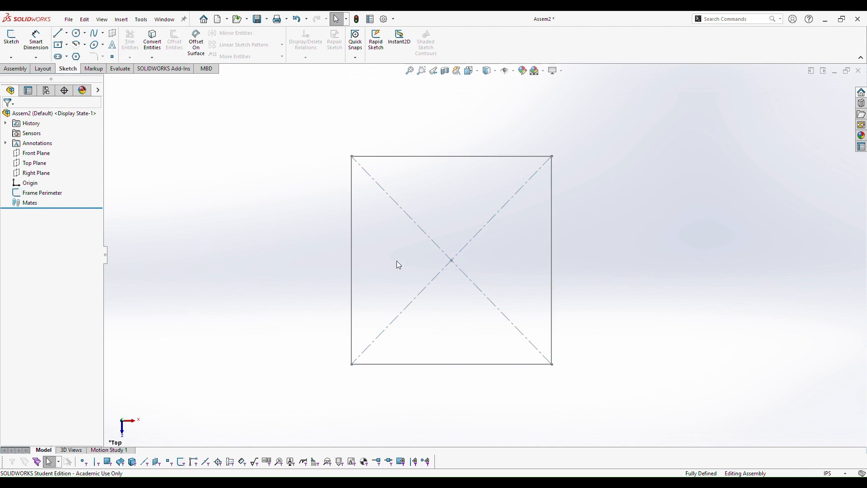
mouse_move(281, 176)
middle_mouse_down()
mouse_move(273, 296)
mouse_move(275, 172)
mouse_move(161, 169)
middle_mouse_up()
left_click(30, 163)
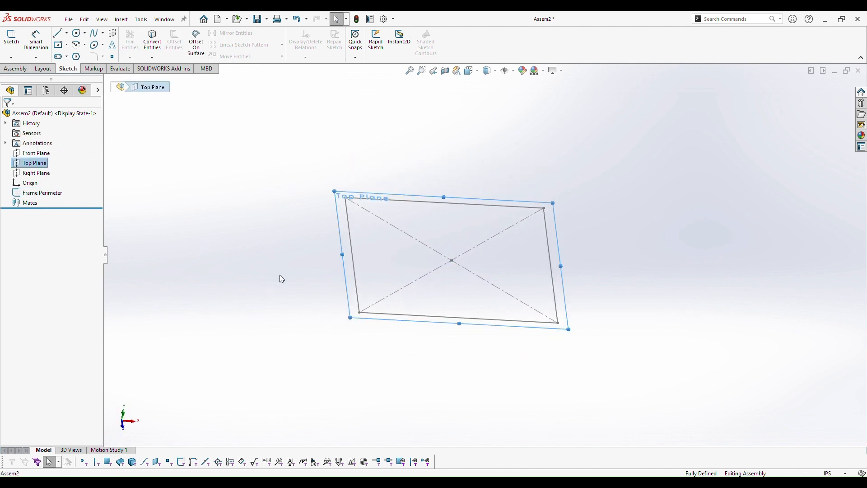
mouse_move(280, 277)
middle_mouse_down()
mouse_move(286, 244)
mouse_move(284, 278)
middle_mouse_up()
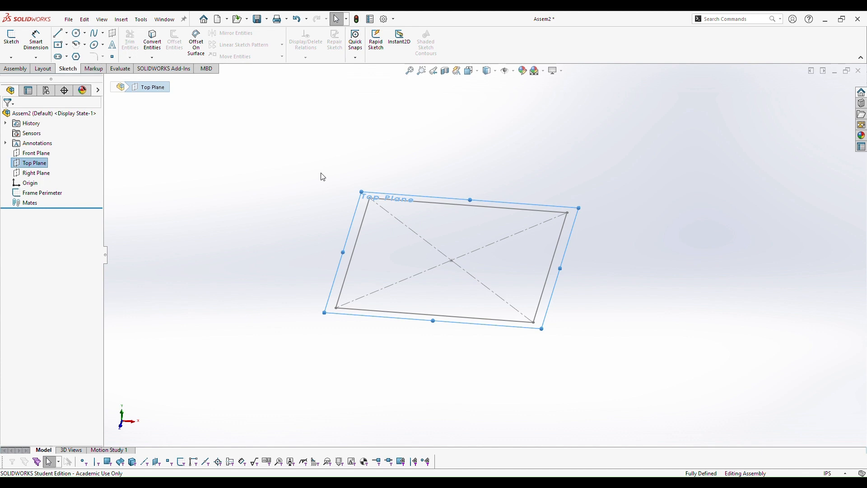
key("Escape")
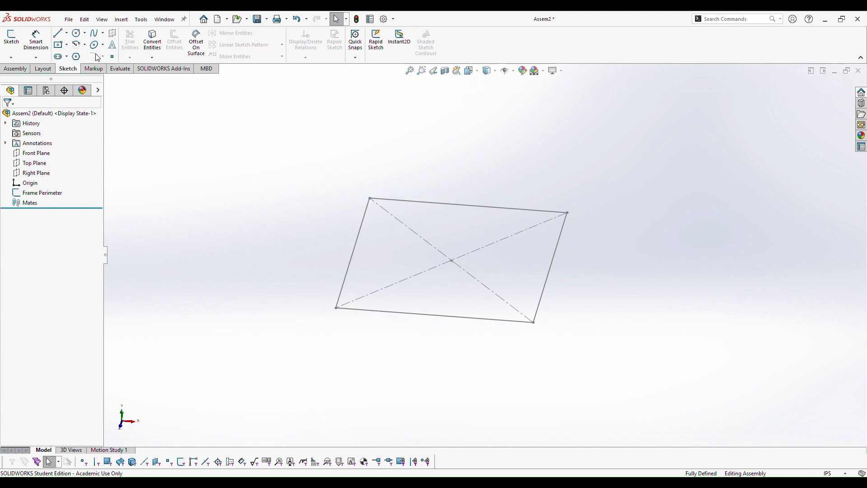
- Start opening a file and browse to the SDS MK4i folder in StandardPartsLibrary
left_click(70, 21)
left_click(82, 47)
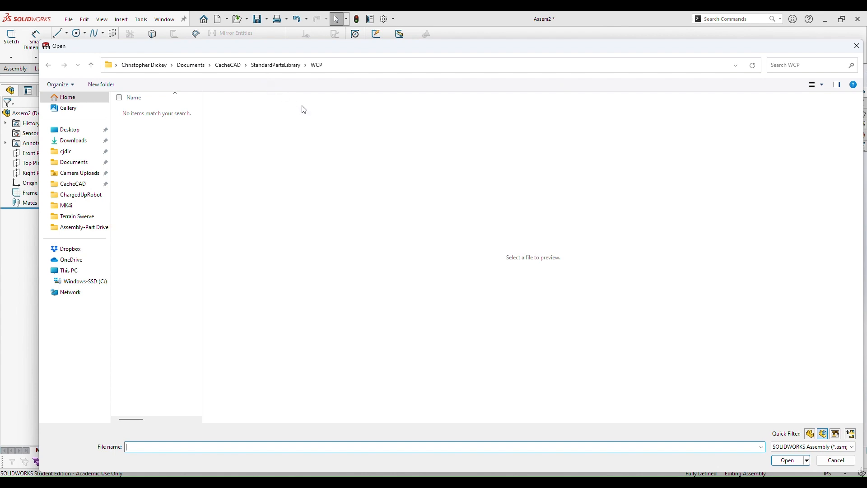
left_click(267, 66)
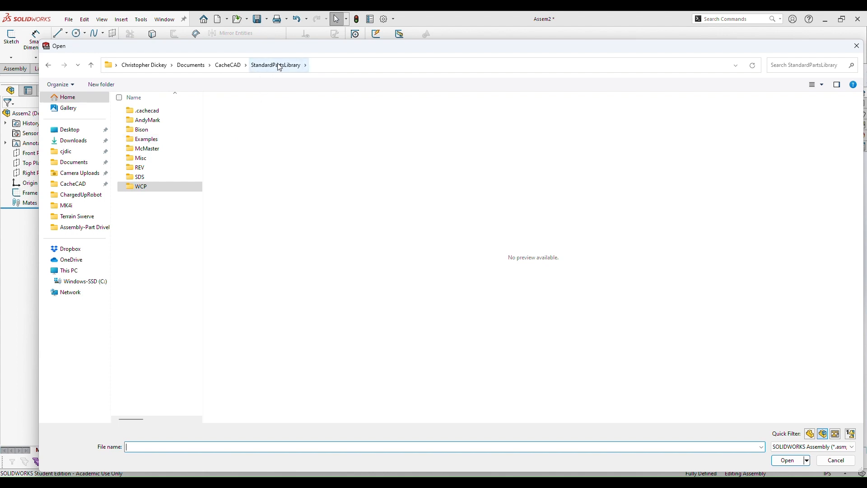
double_click(147, 178)
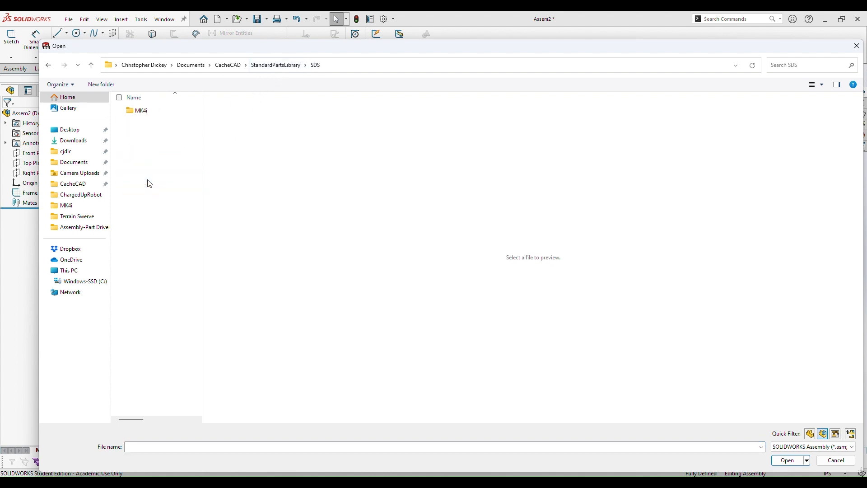
double_click(147, 111)
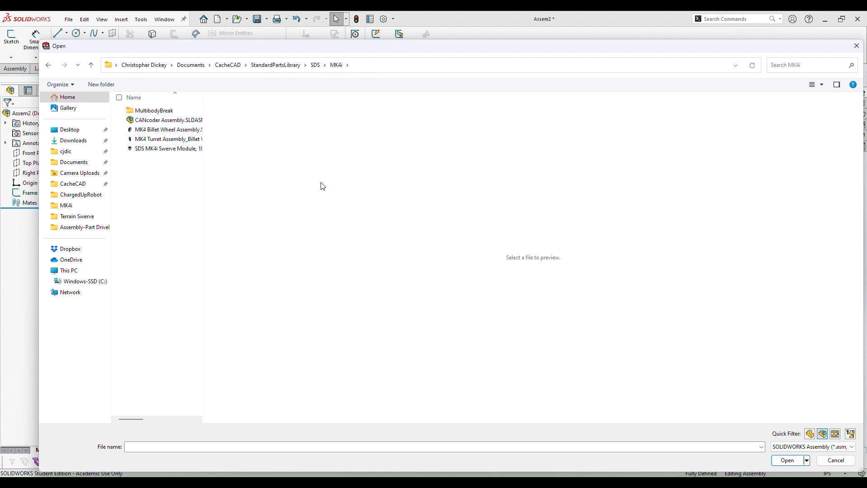
- Filter the files to assemblies and open SDS MK4i Swerve Module, 10-32, Falcons.SLDASM, including any changed referenced documents
left_click(823, 434)
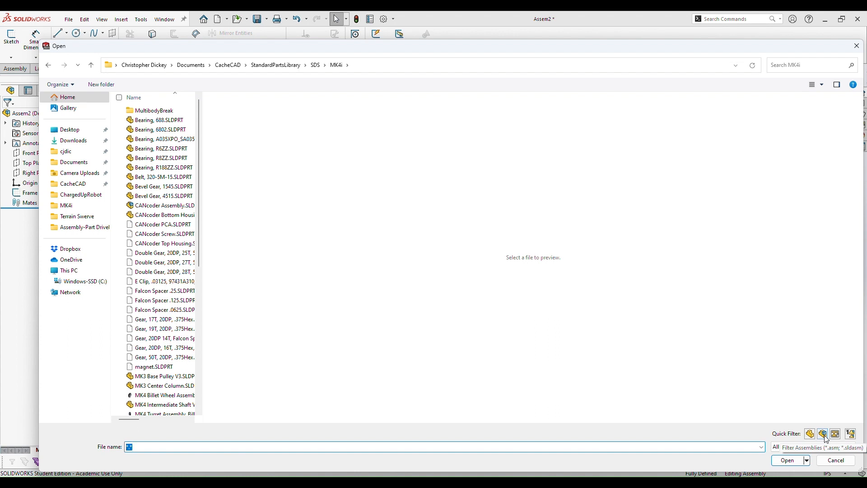
left_click(825, 436)
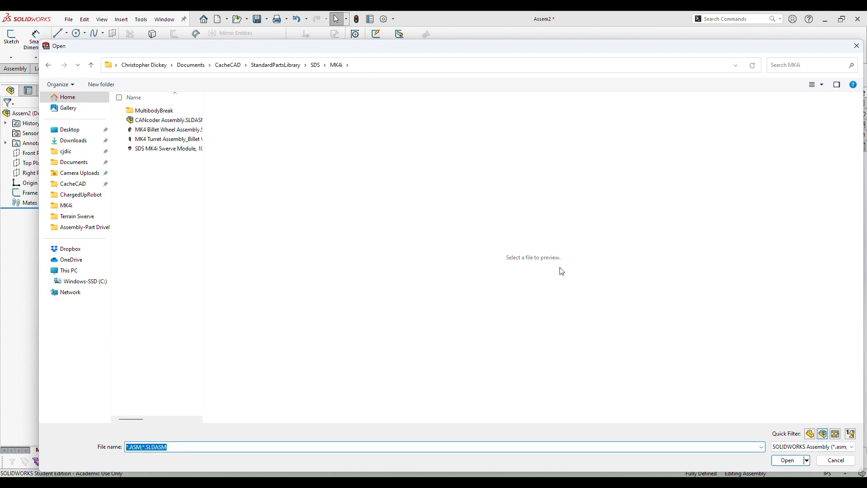
left_click(174, 150)
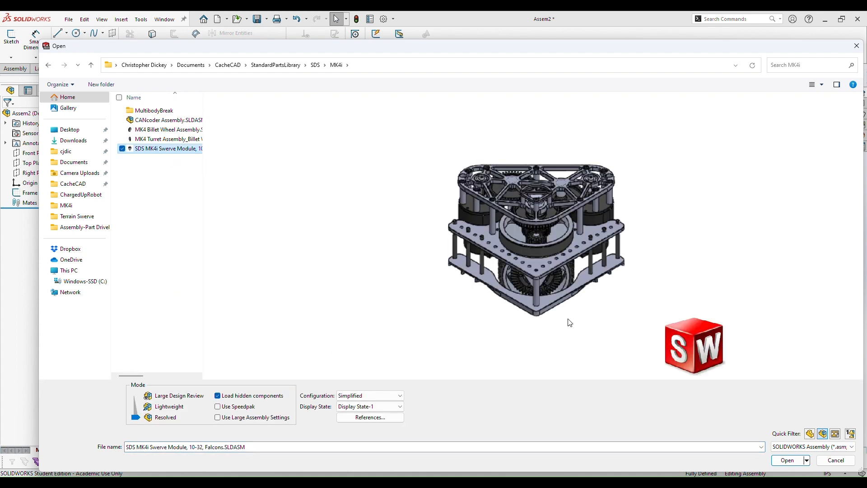
left_click(788, 460)
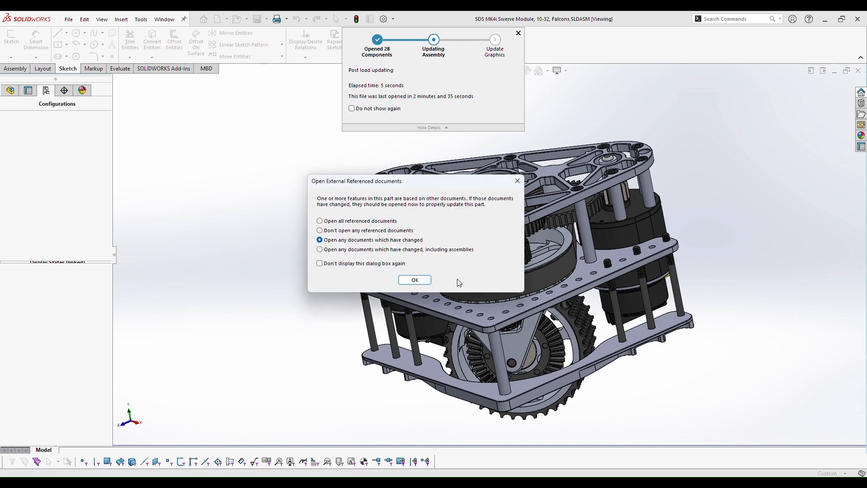
left_click(420, 282)
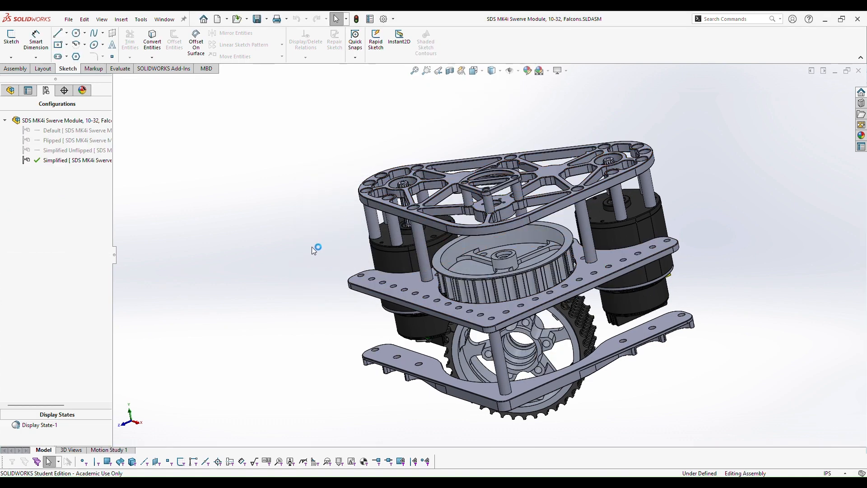
- Switch back to the Assem2 assembly containing the frame perimeter sketch
left_click(163, 21)
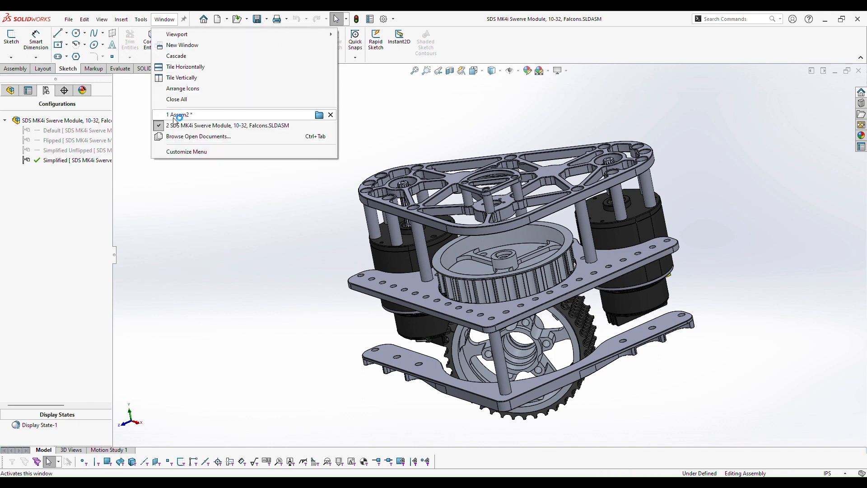
left_click(190, 126)
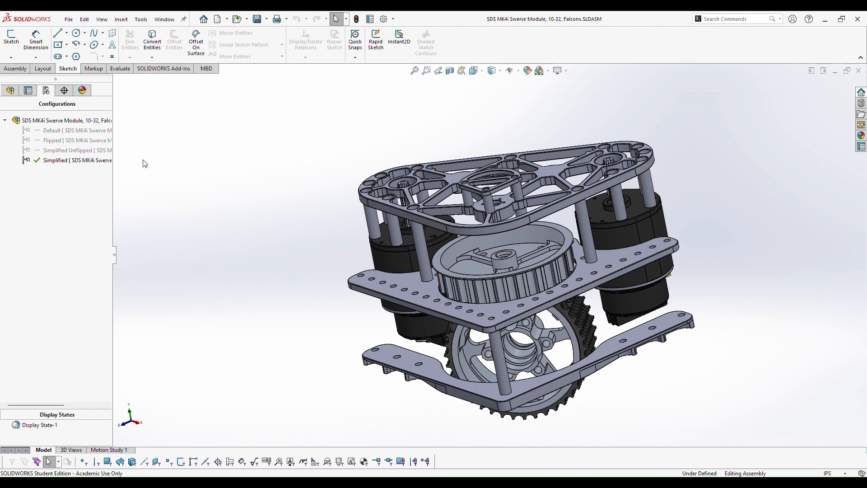
left_click(164, 19)
left_click(175, 117)
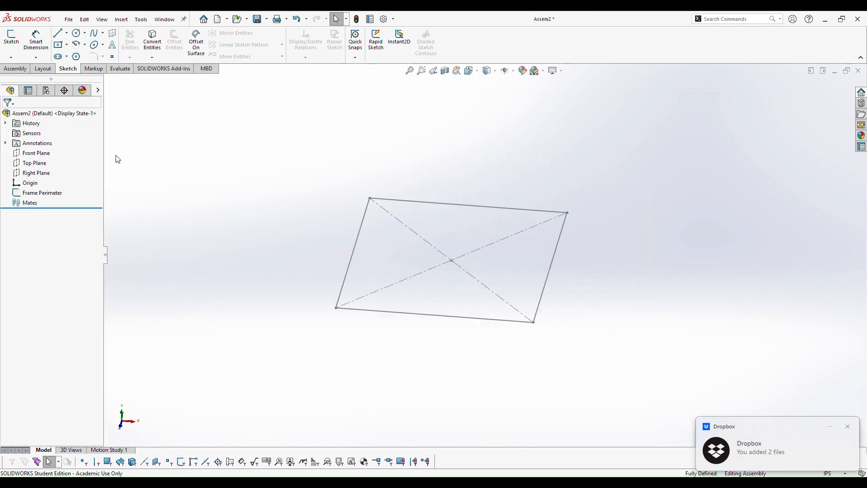
- Insert the SDS MK4i swerve module in its Simplified configuration near the front-left corner of the frame perimeter
left_click(20, 70)
left_click(57, 47)
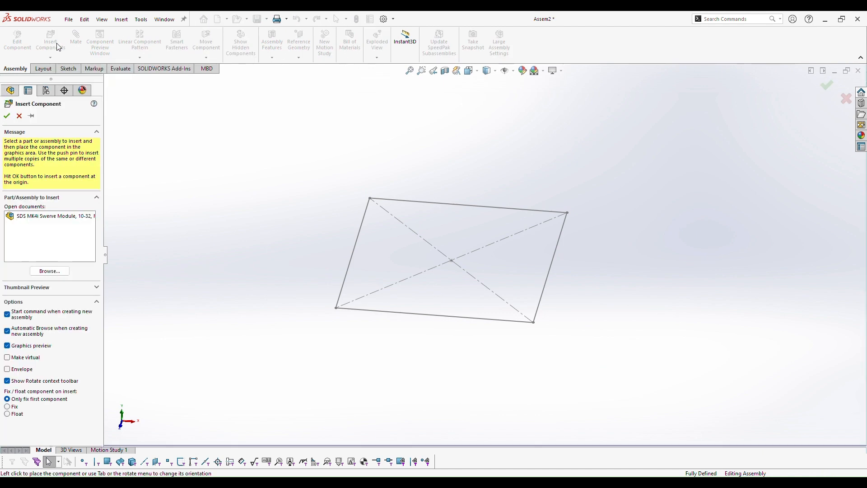
left_click(40, 217)
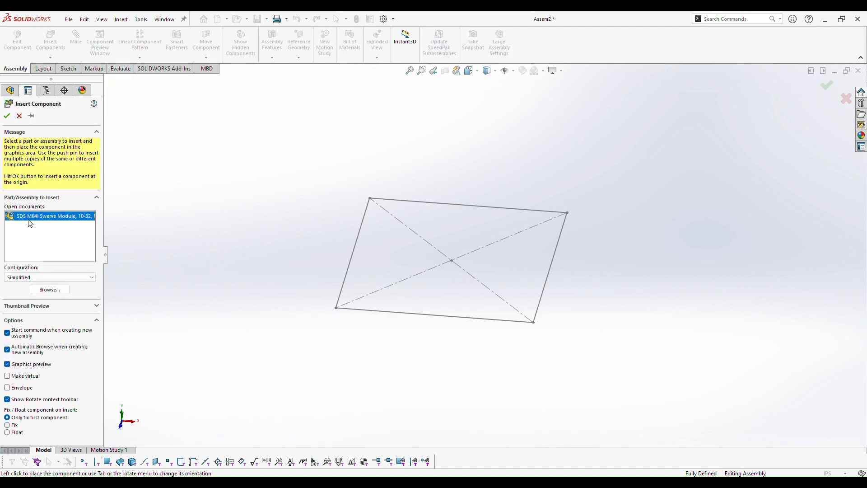
key("f")
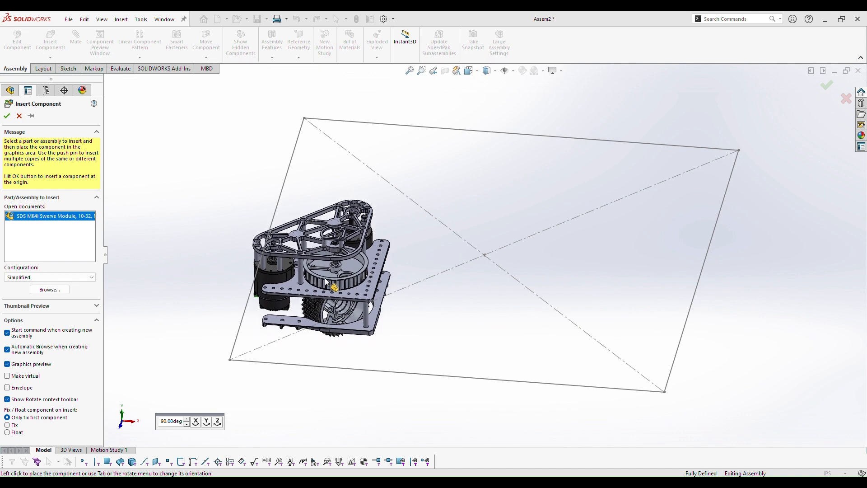
left_click(328, 279)
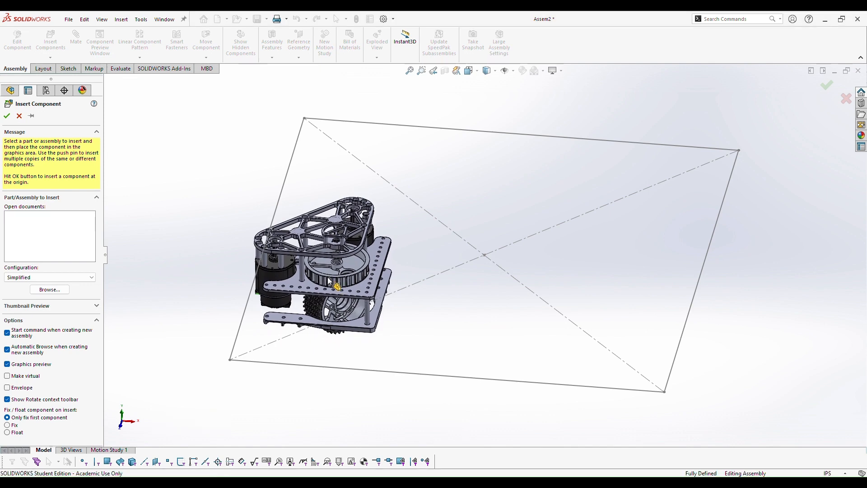
scroll(397, 280, "down", 3)
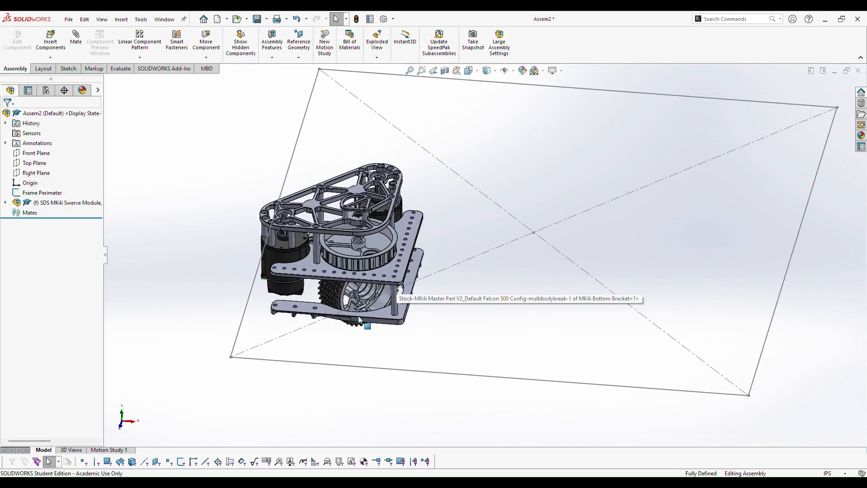
- Examine how the swerve module's own Front, Top and Right planes lie relative to its plates and wheel
left_click(6, 203)
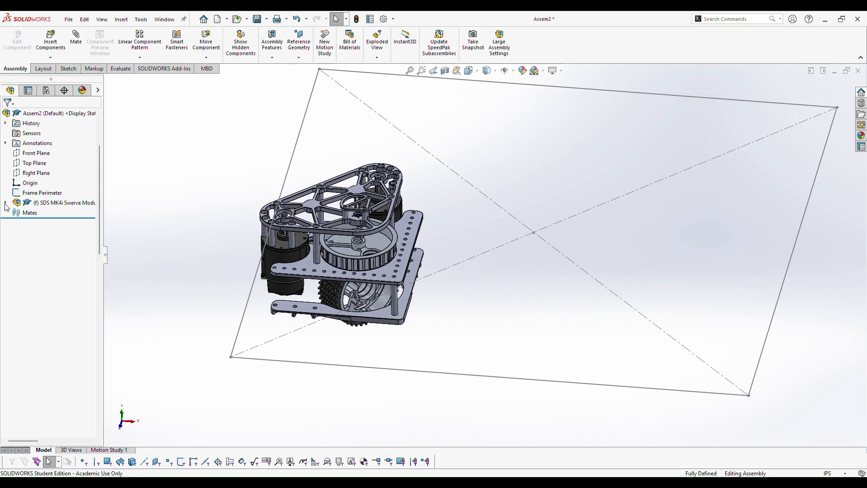
left_click(45, 163)
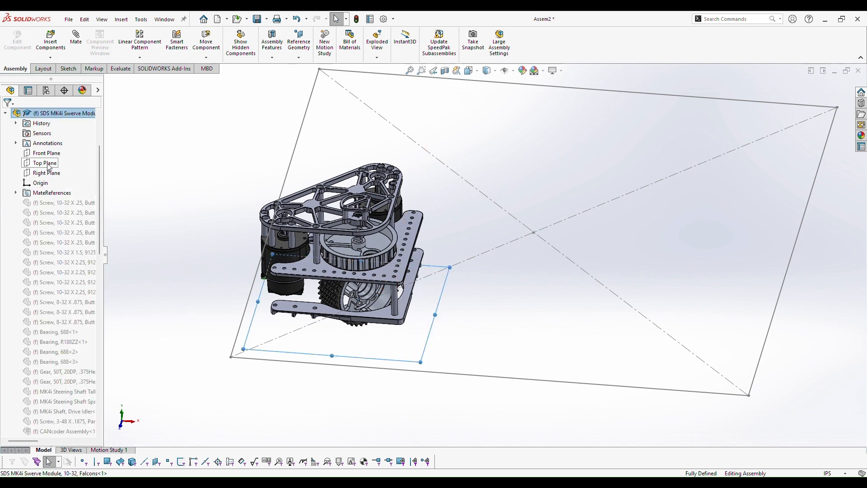
middle_click_drag(375, 274, 332, 274)
left_click(46, 154, "ctrl")
left_click(42, 173, "ctrl")
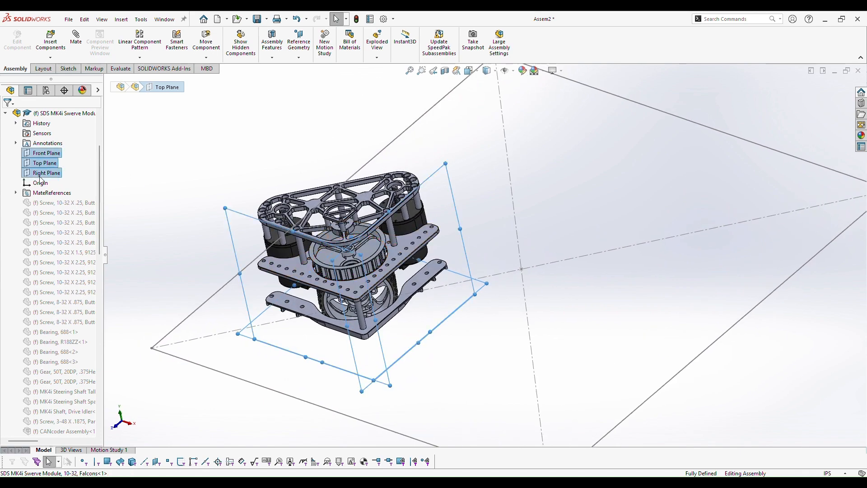
middle_click_drag(289, 303, 323, 220)
key("space")
left_click(363, 267)
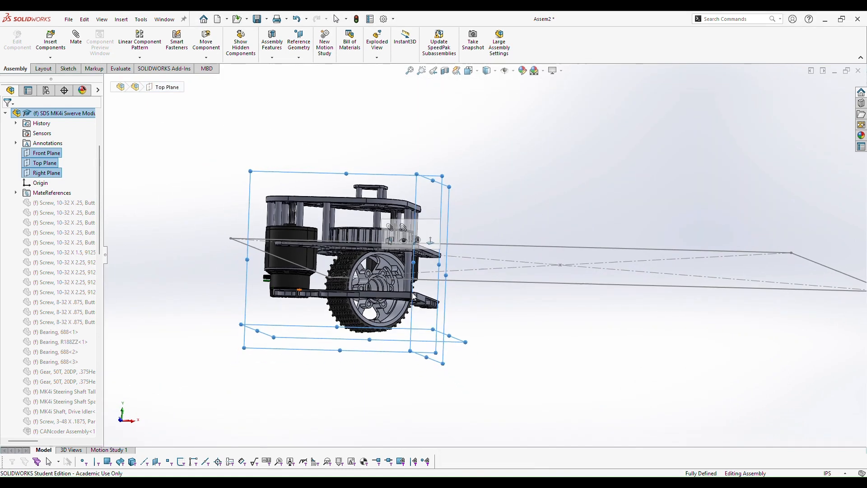
- Inspect the swerve module's mounting plates and reference planes from the front and from an angled view
scroll(299, 253, "down", 1)
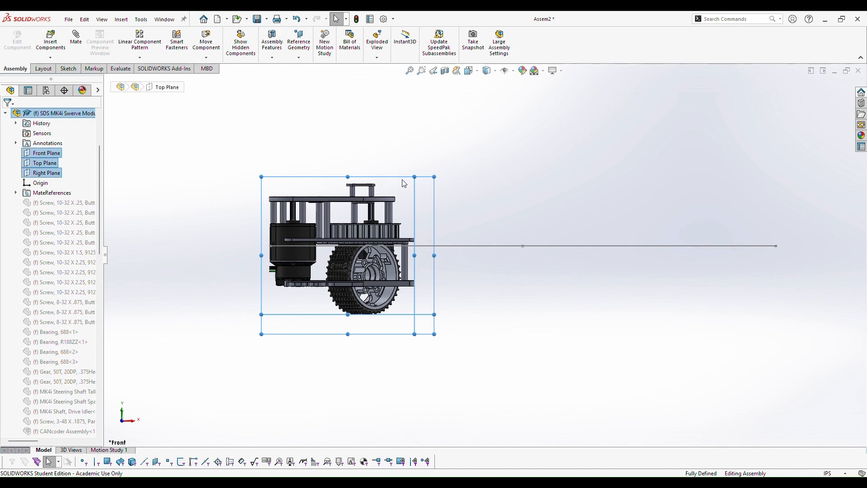
middle_click_drag(395, 188, 412, 281)
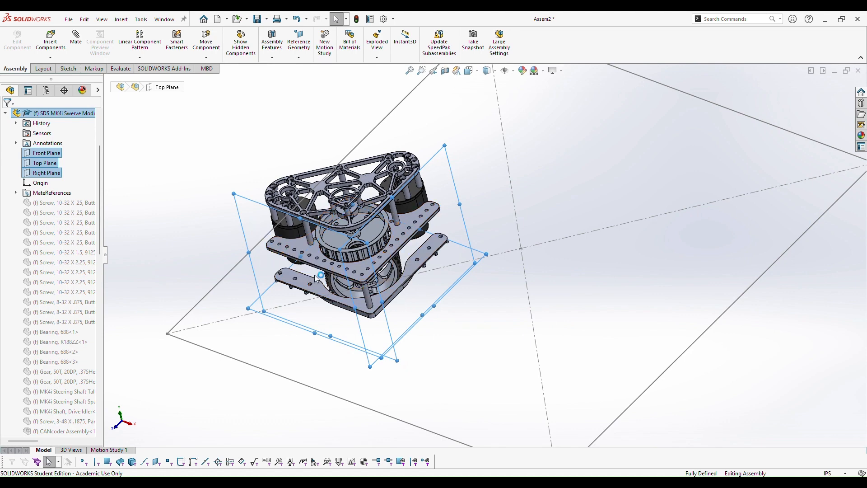
scroll(323, 269, "down", 5)
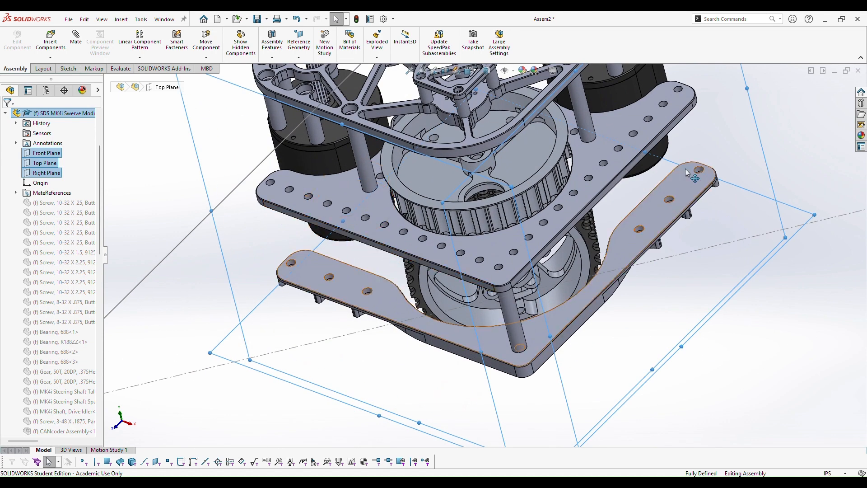
scroll(484, 256, "up", 2)
scroll(598, 247, "up", 3)
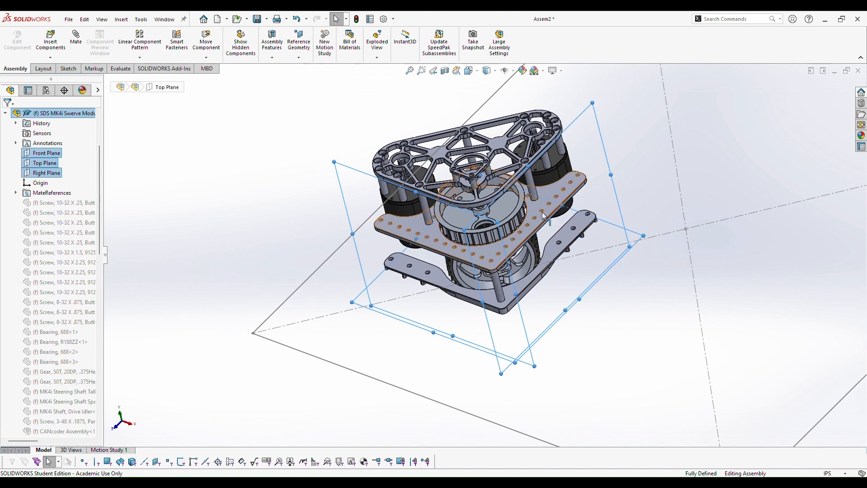
left_click(251, 199)
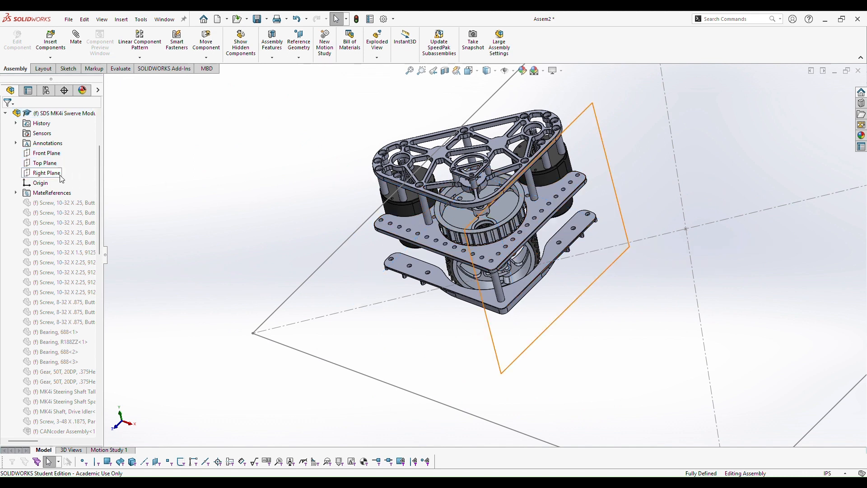
- Try to add a coincident mate between the fixed swerve module's Top Plane and the assembly's Top Plane
left_click(45, 163)
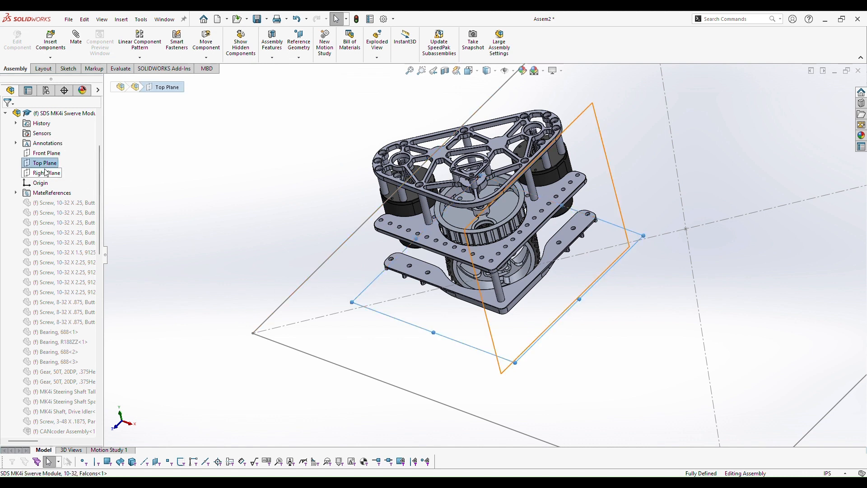
scroll(53, 177, "up", 1)
scroll(54, 178, "up", 2)
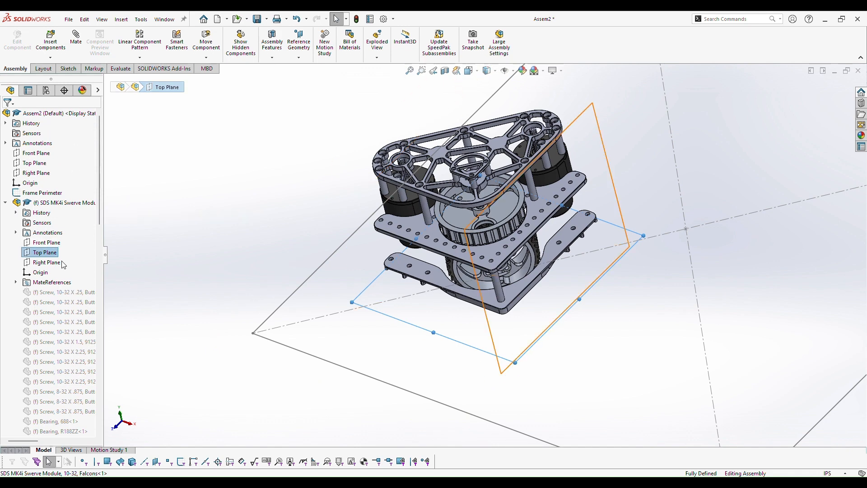
left_click(6, 203)
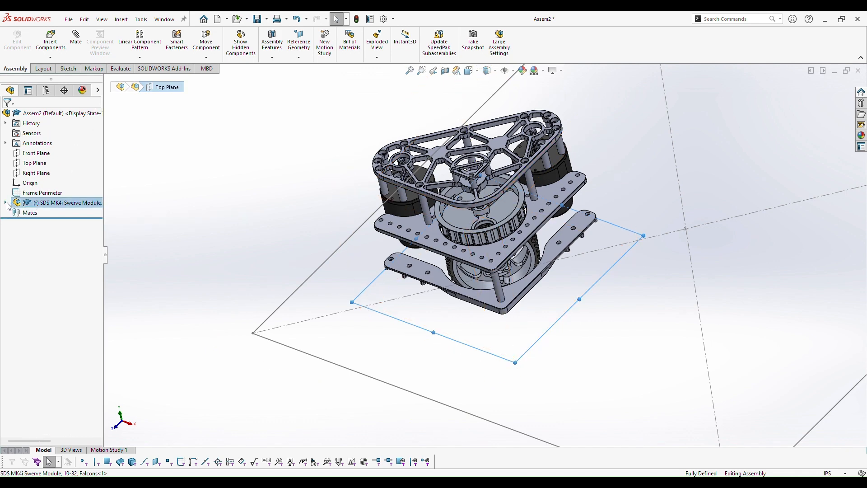
left_click(5, 203)
scroll(57, 171, "up", 2)
scroll(59, 174, "up", 1)
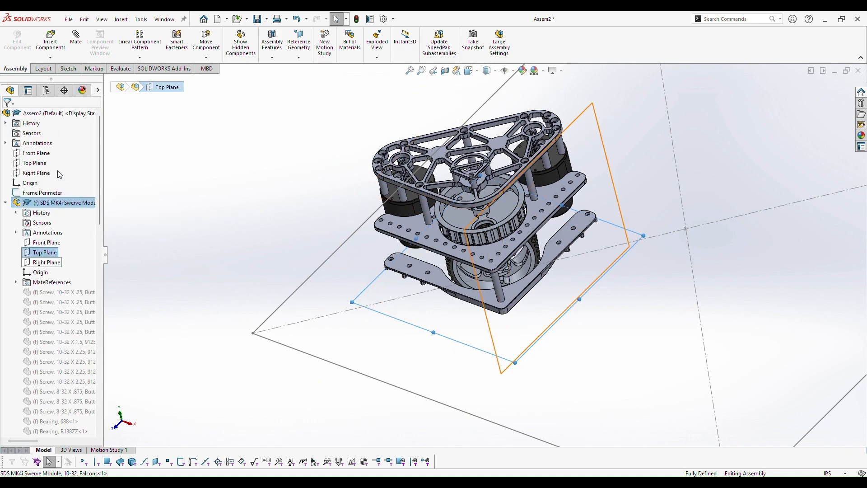
left_click(32, 163)
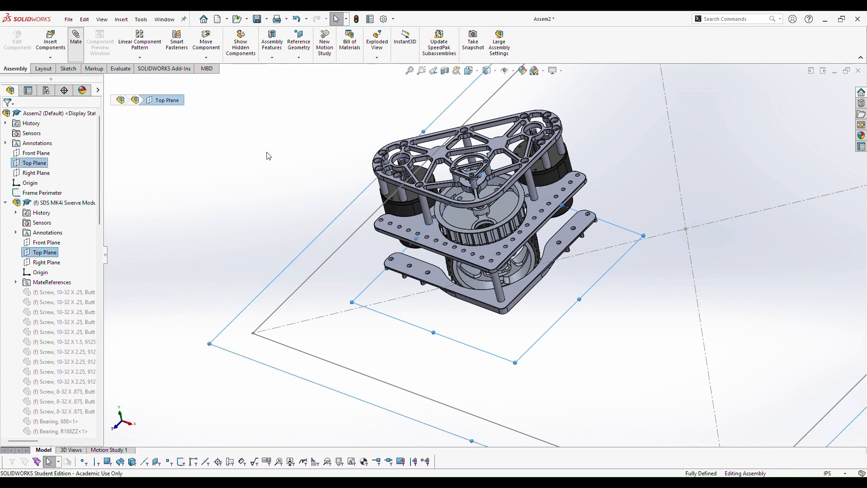
left_click(78, 46)
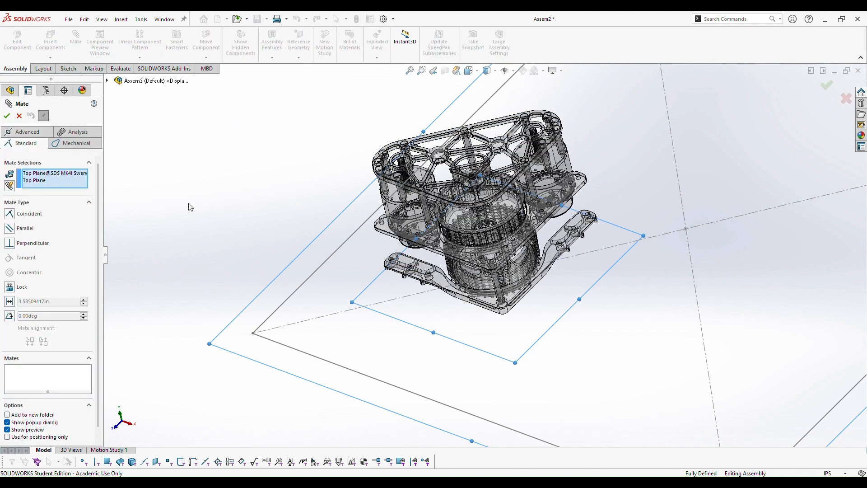
left_click(10, 215)
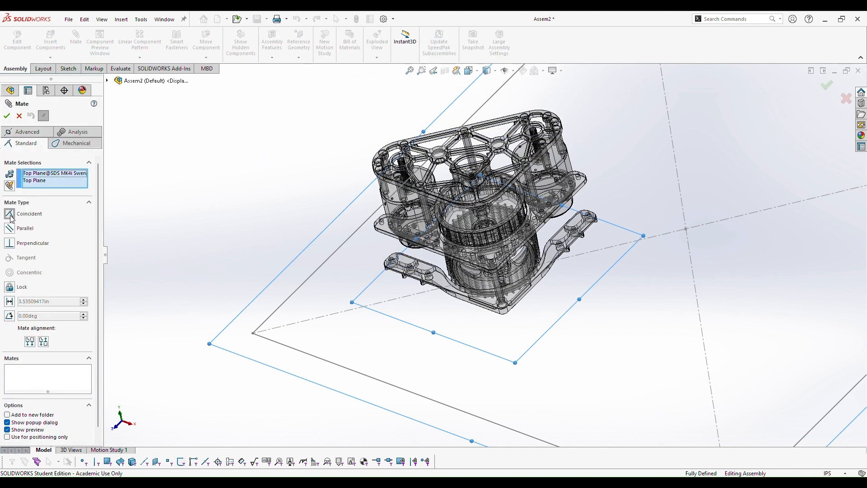
left_click(7, 116)
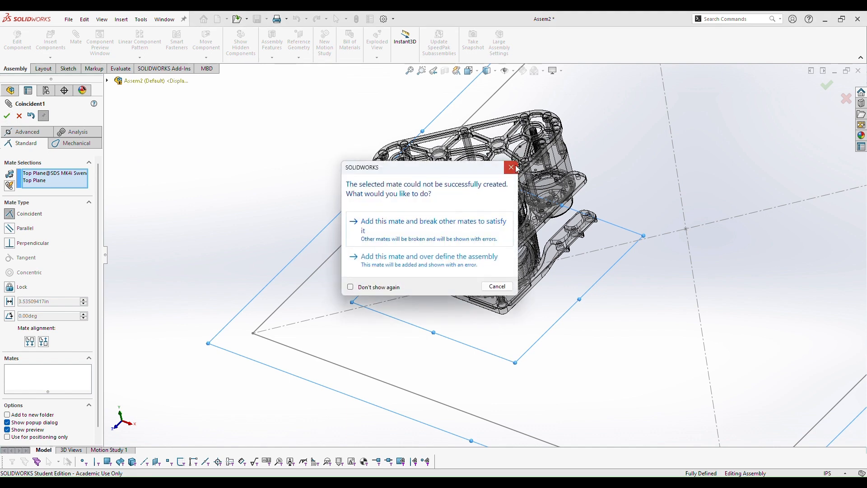
left_click(512, 167)
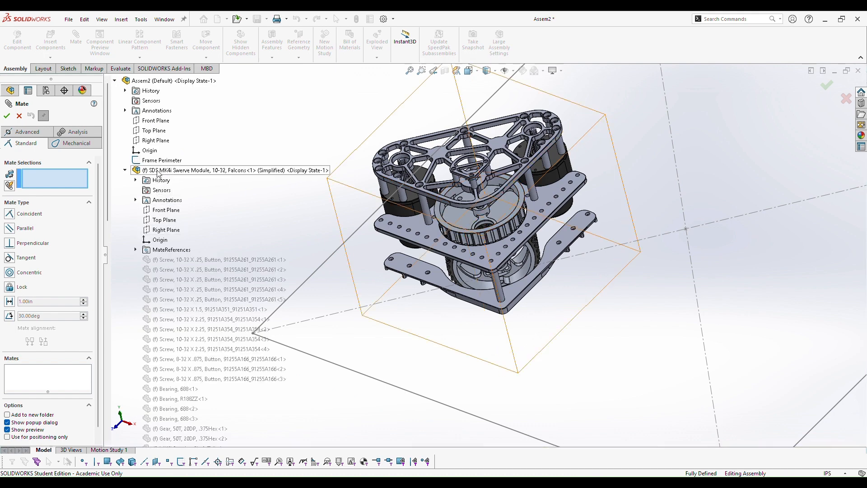
- Float the fixed swerve module and shift it slightly to check that it moves freely
right_click(163, 171)
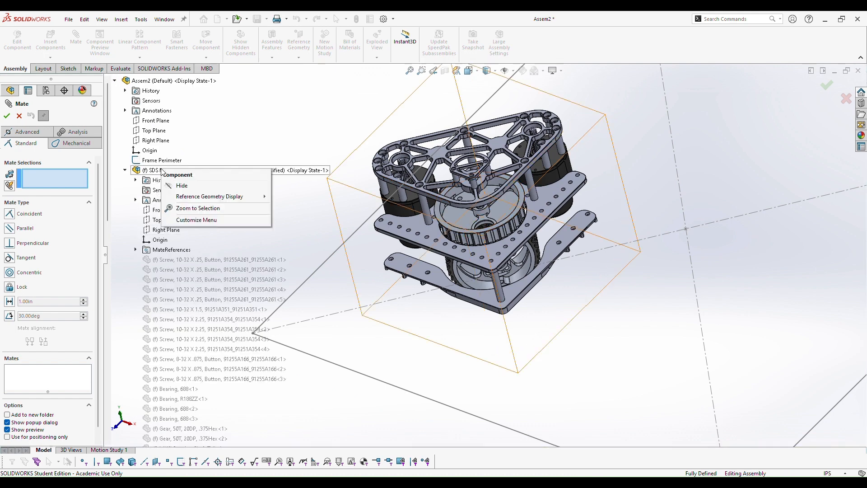
key("Escape")
key("Escape")
right_click(36, 203)
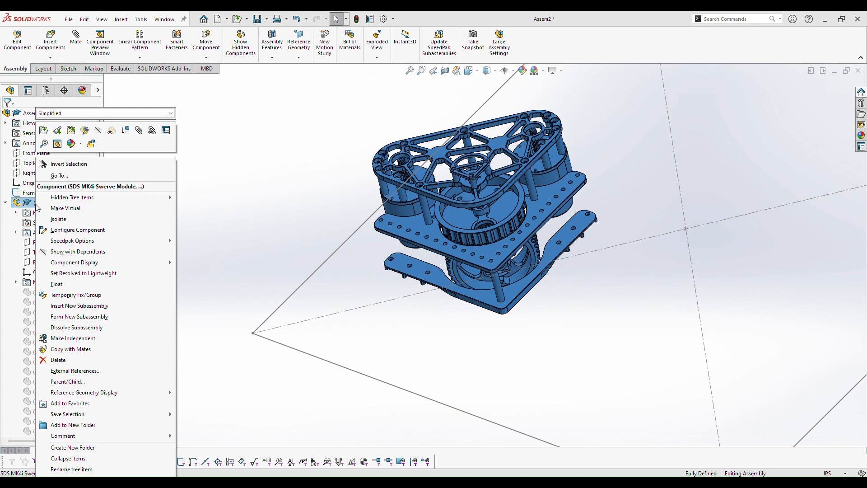
left_click(234, 201)
right_click(39, 203)
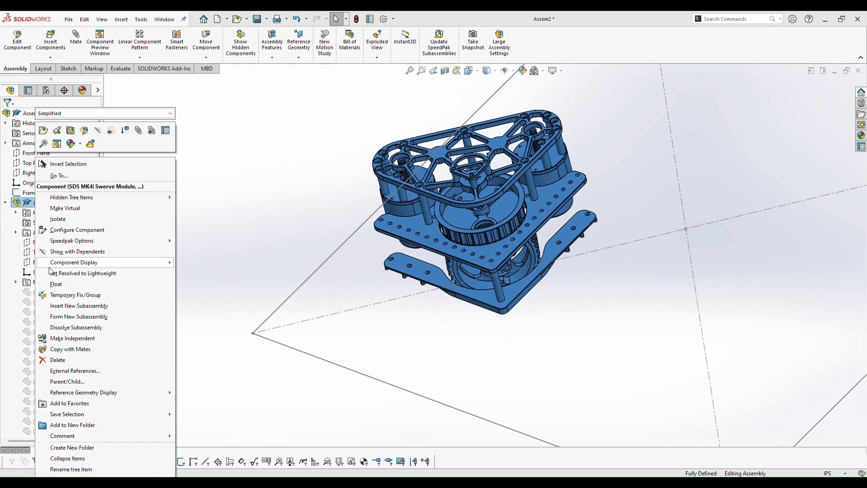
left_click(56, 285)
left_click(264, 189)
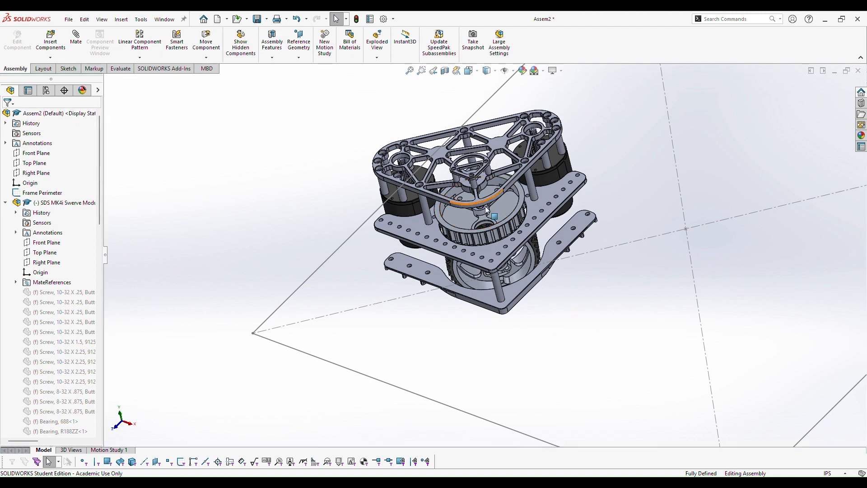
left_click_drag(497, 208, 443, 194)
left_click(212, 175)
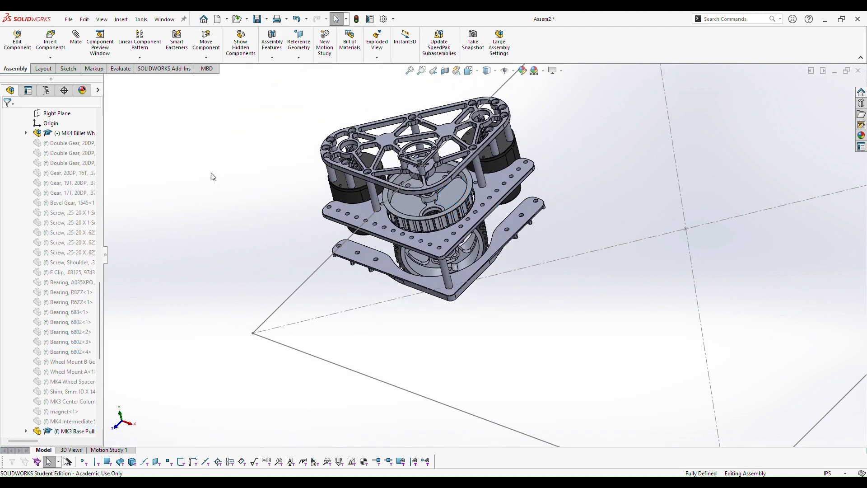
- Mate the assembly's Top Plane coincident with the floating swerve module's Top Plane
left_click(76, 45)
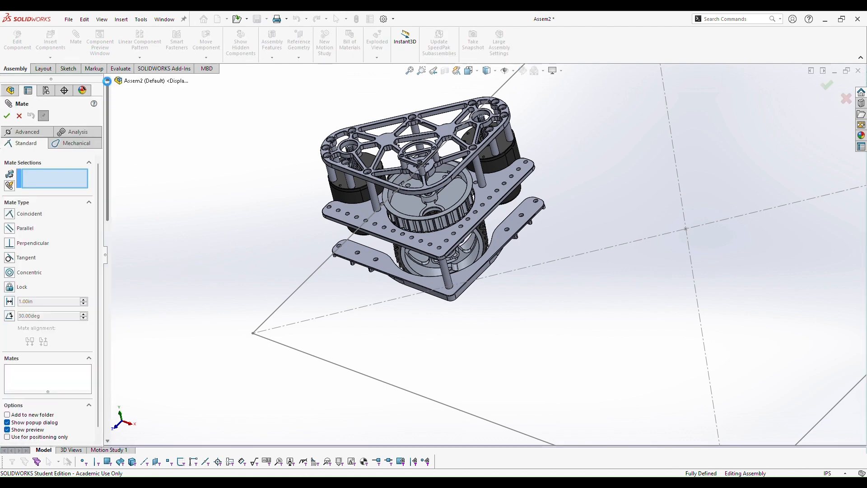
left_click(107, 80)
left_click(158, 131)
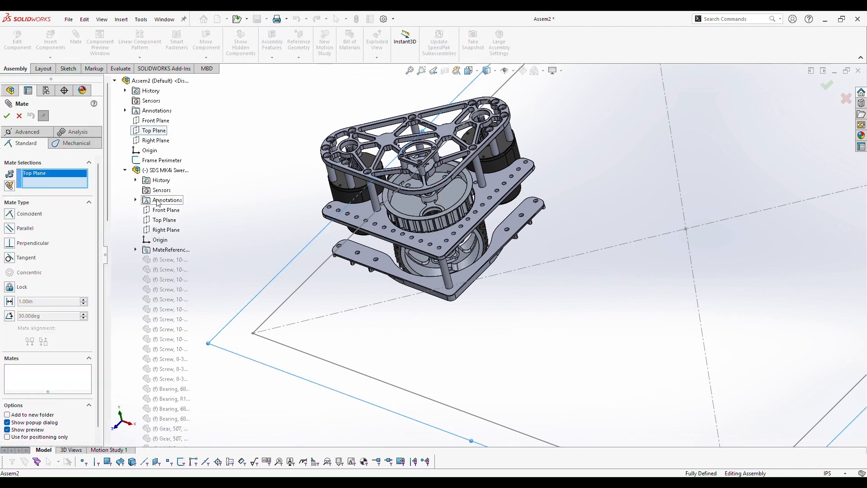
left_click(159, 221)
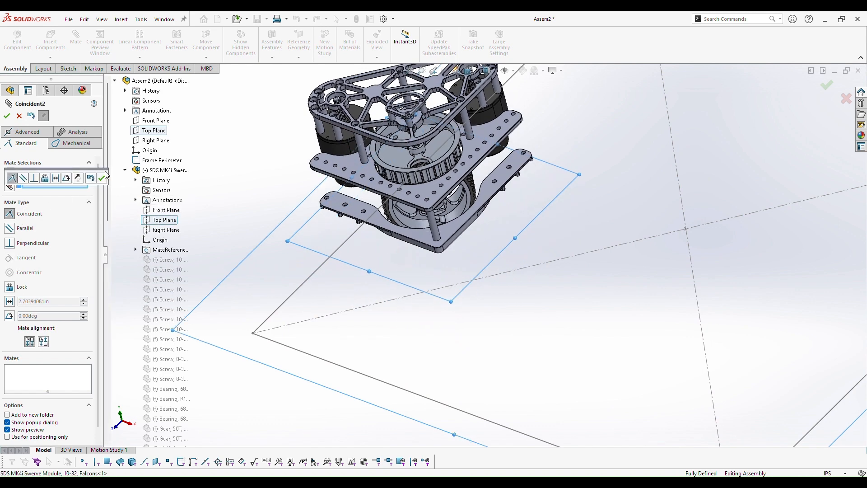
left_click(101, 179)
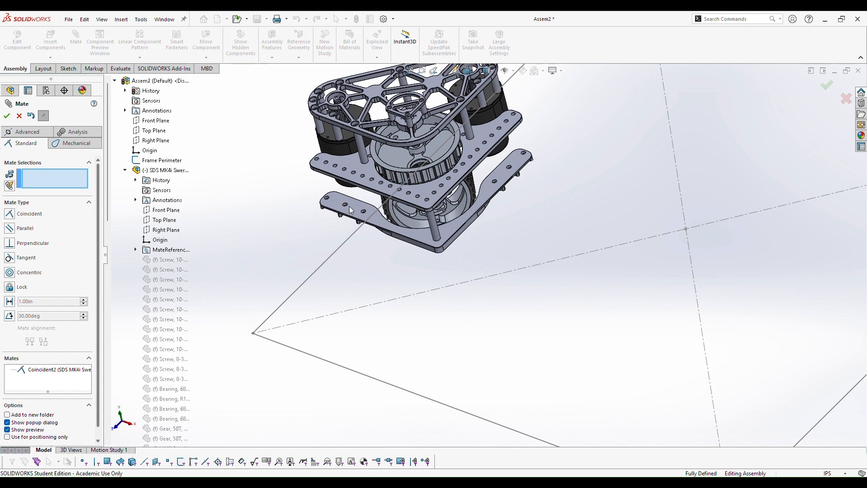
- Slide the swerve module within the top plane to just inside the frame perimeter's nearby corner and leave the Mate command
middle_click_drag(287, 246, 424, 218)
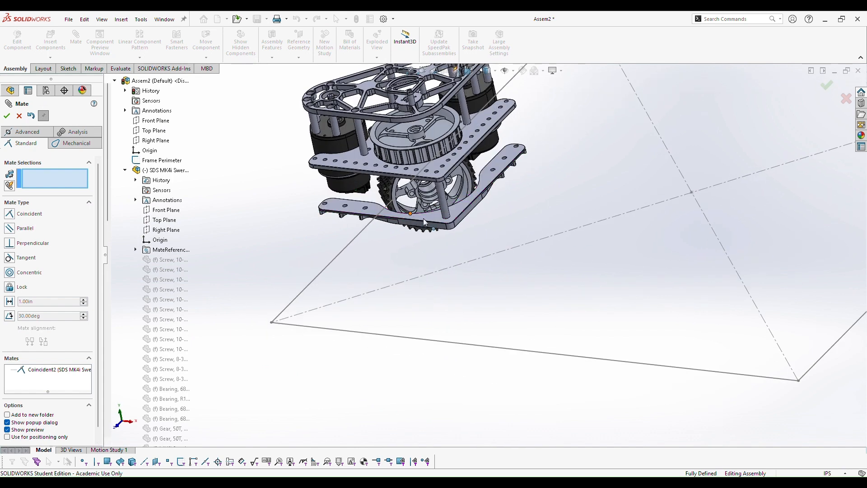
mouse_move(429, 214)
left_mouse_down()
mouse_move(475, 223)
mouse_move(437, 302)
mouse_move(492, 383)
mouse_move(503, 269)
left_mouse_up()
scroll(471, 264, "up", 2)
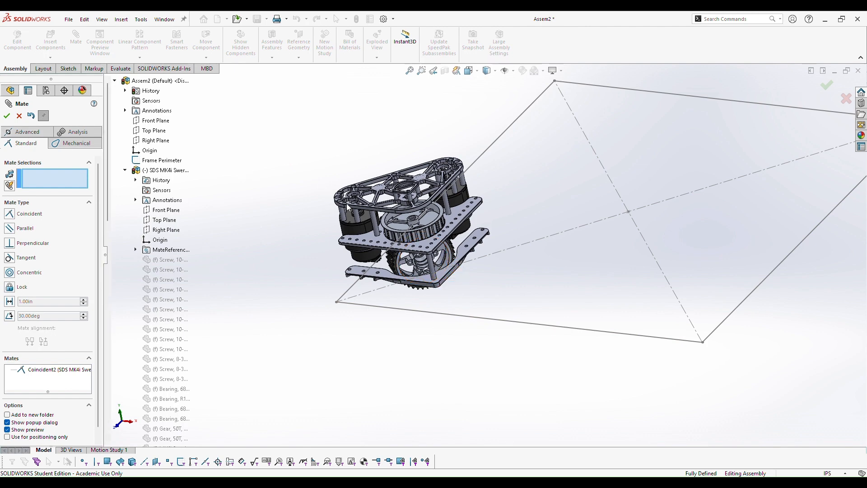
key("Escape")
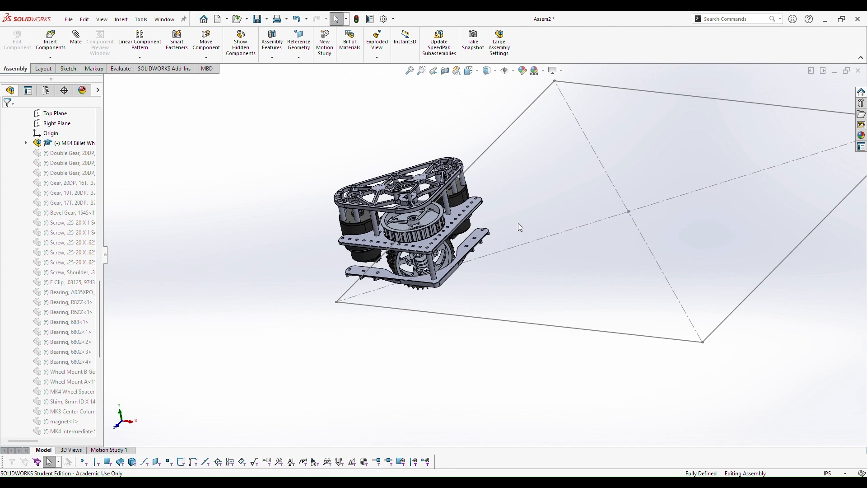
- Copy the swerve module with Copy with Mates, repeating its coincident mate to the assembly's Top Plane
scroll(18, 160, "up", 6)
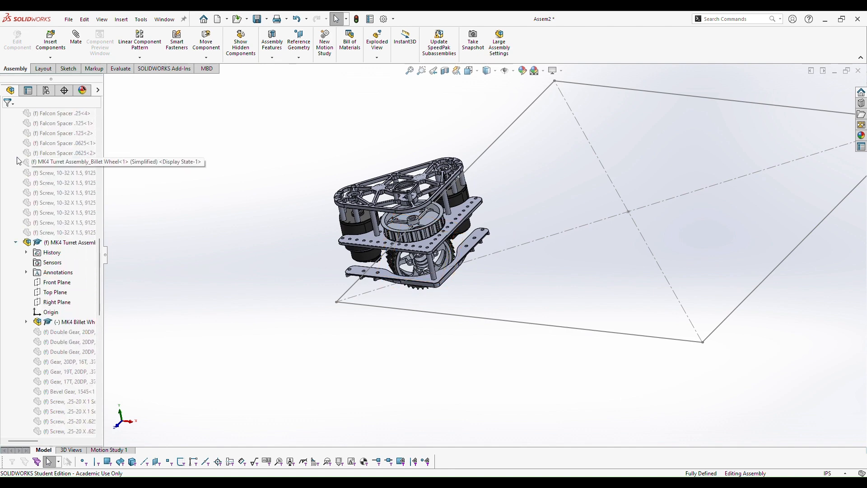
scroll(18, 160, "up", 10)
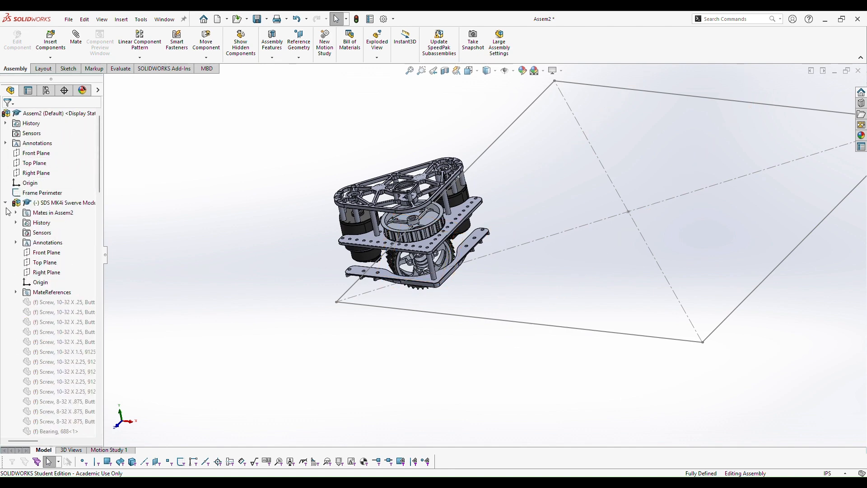
left_click(6, 202)
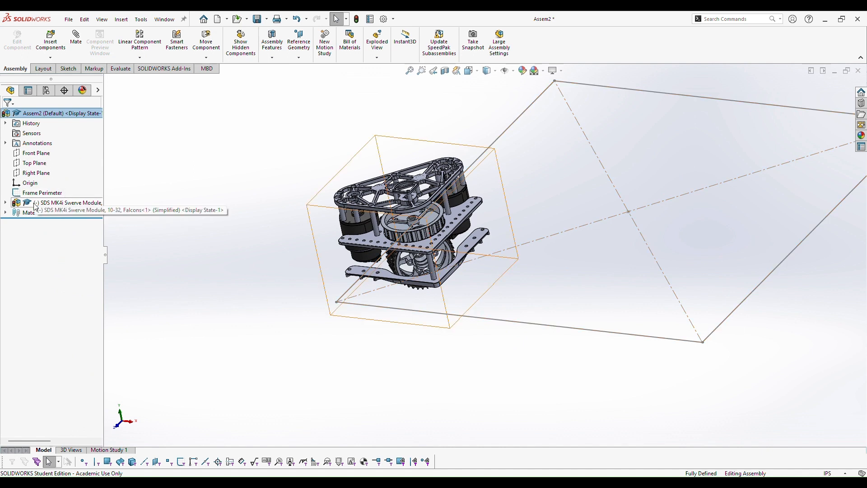
right_click(37, 207)
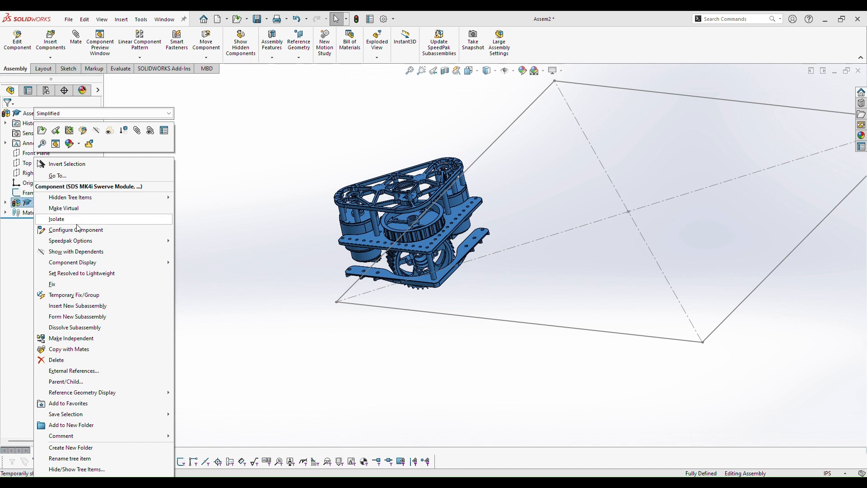
left_click(80, 352)
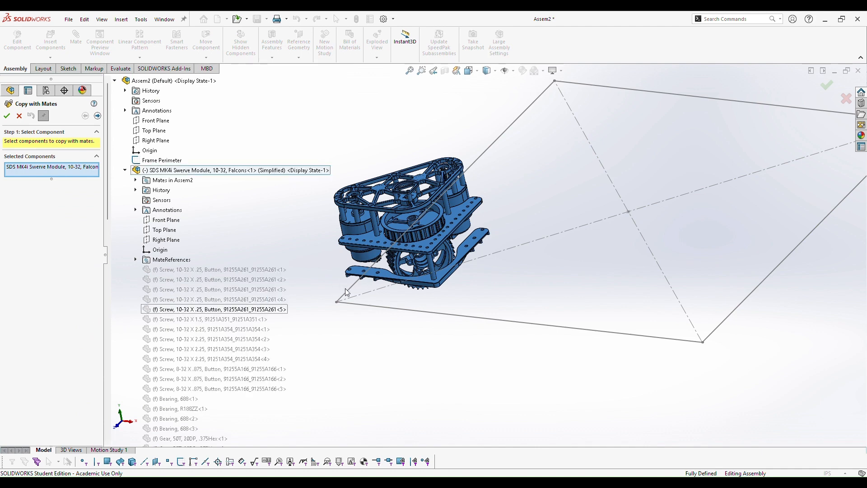
scroll(592, 227, "up", 1)
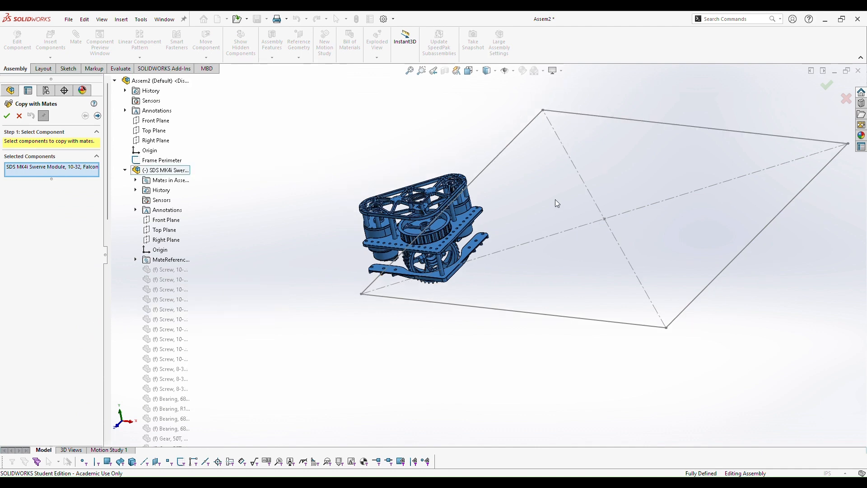
scroll(555, 200, "down", 1)
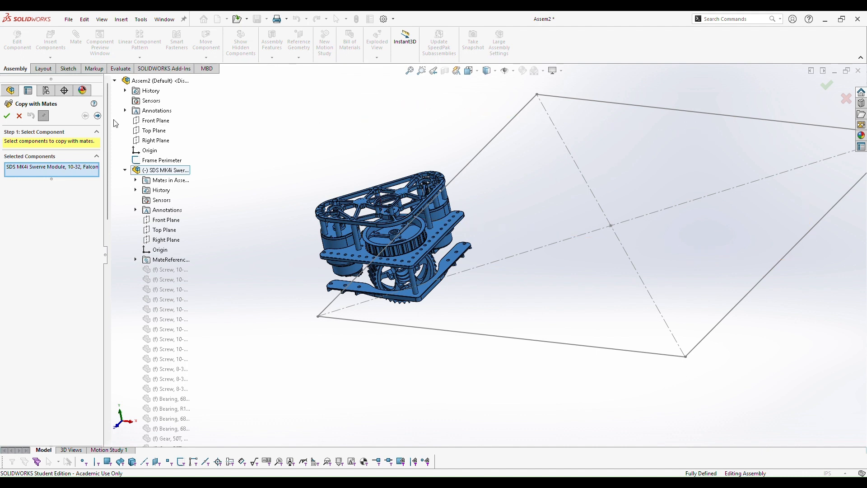
left_click(97, 116)
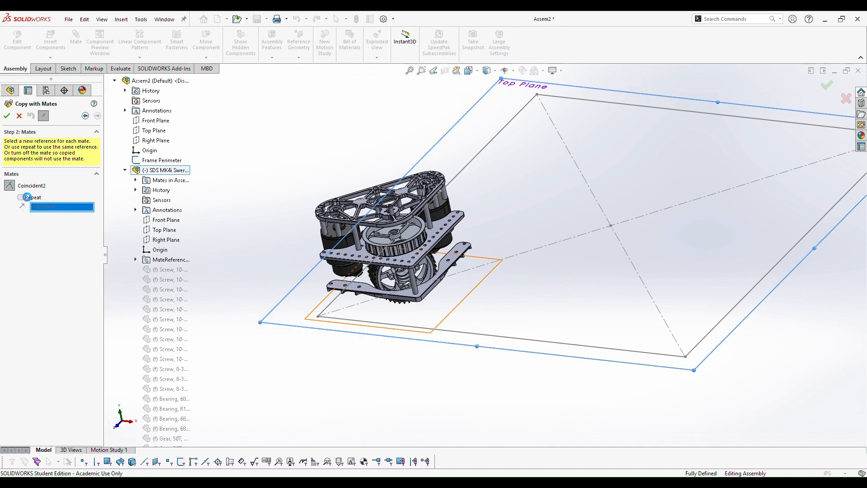
left_click(28, 198)
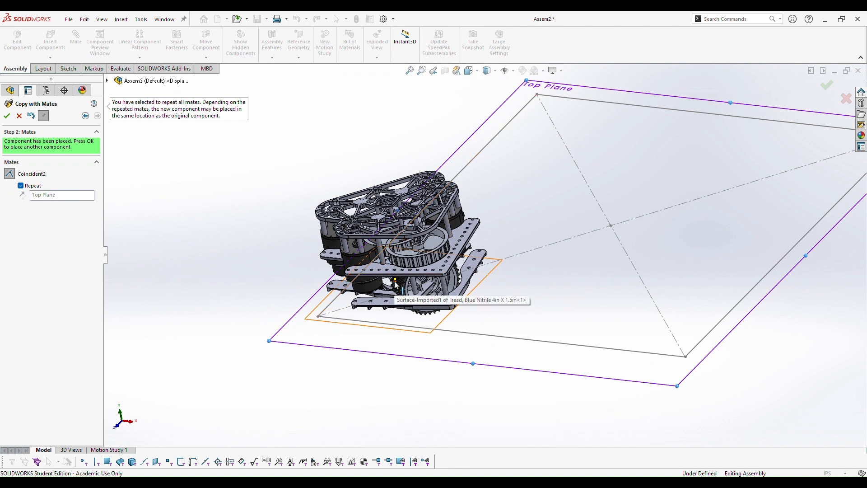
- Confirm the swerve module copy, place a second one mated to the Top Plane, and leave Copy with Mates
left_click(7, 117)
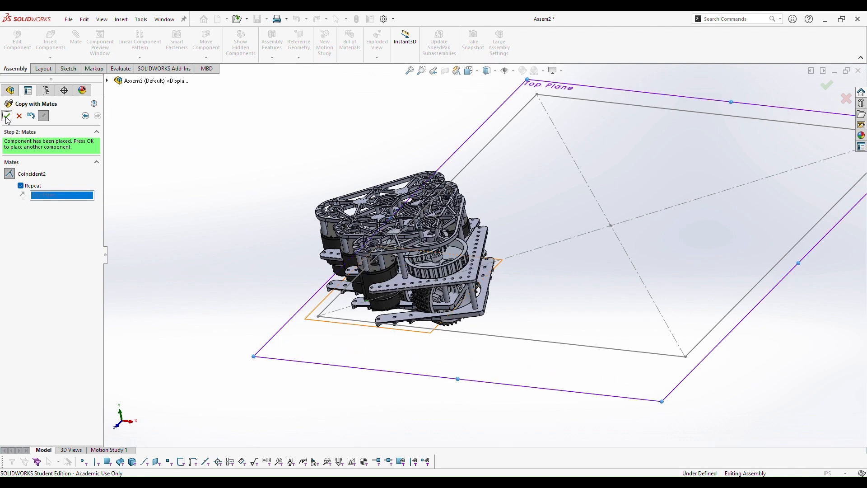
left_click(7, 117)
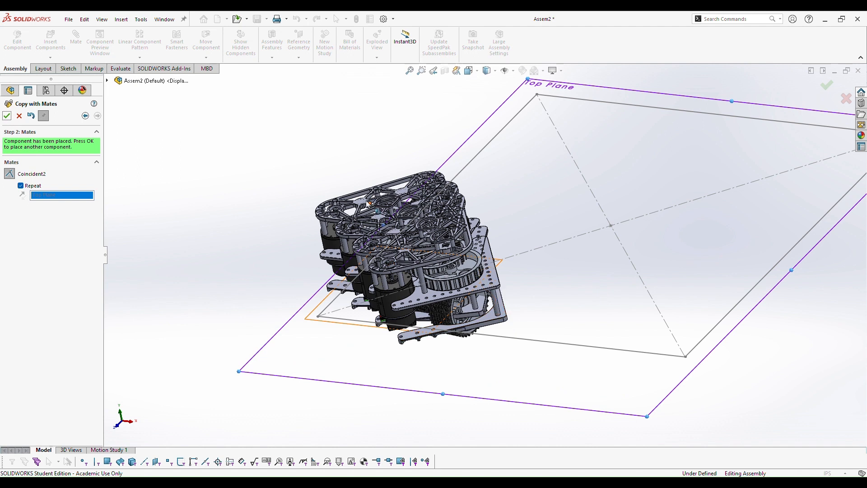
left_click(22, 118)
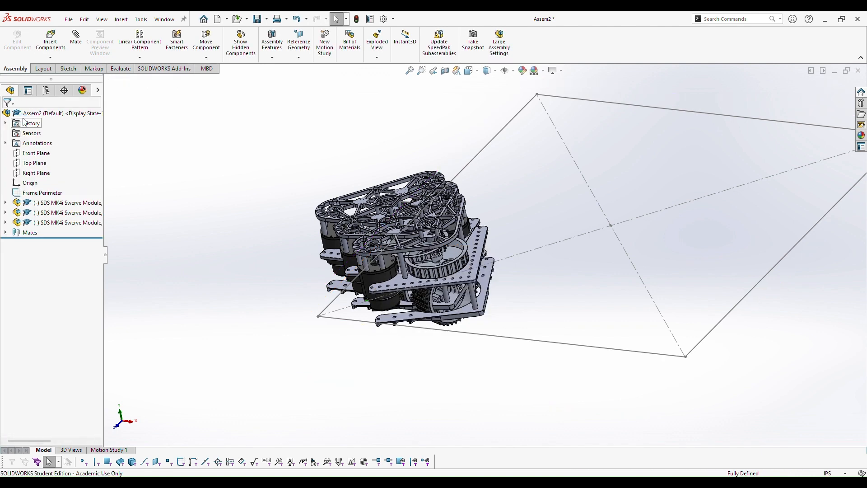
- Copy the newest swerve module once more with Copy with Mates, repeating its coincident mate to the assembly's Top Plane
right_click(52, 222)
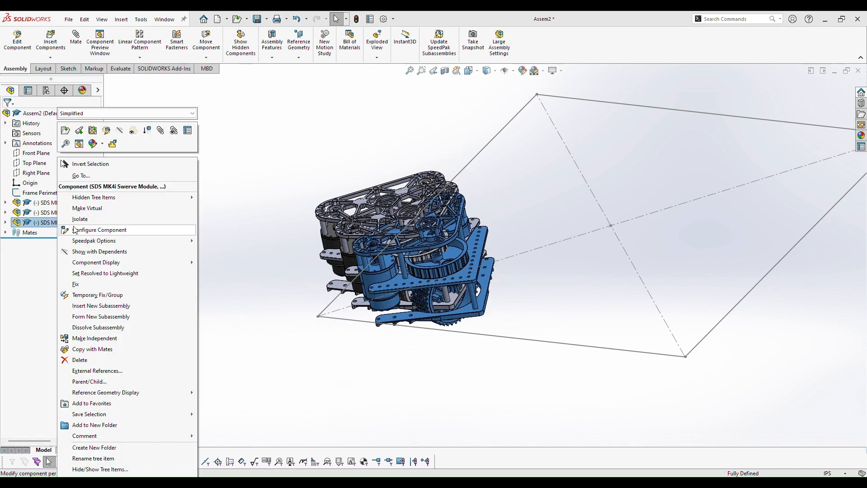
left_click(117, 350)
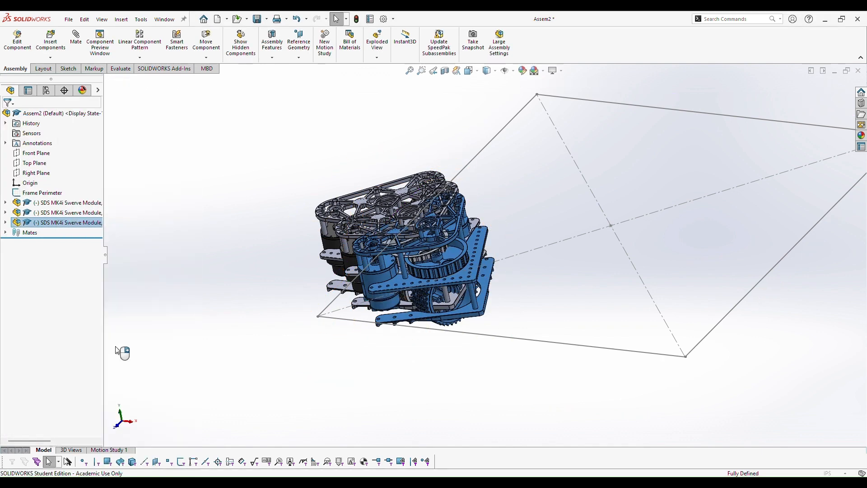
left_click(98, 116)
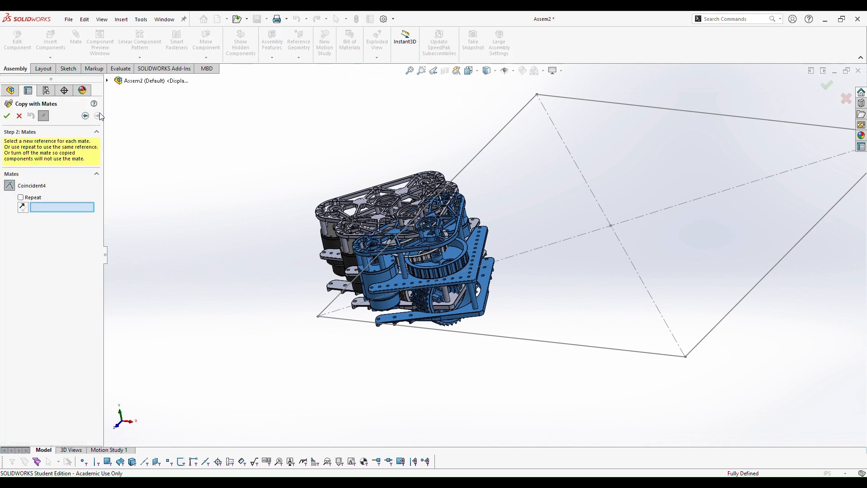
left_click(40, 197)
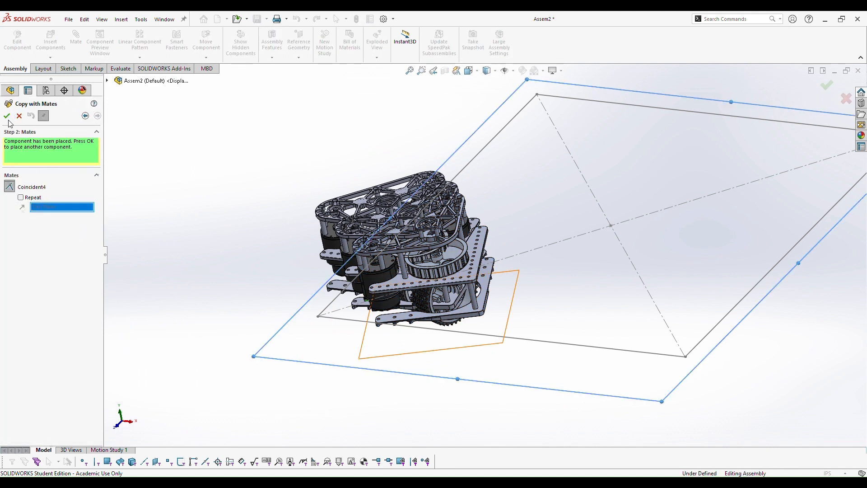
left_click(7, 116)
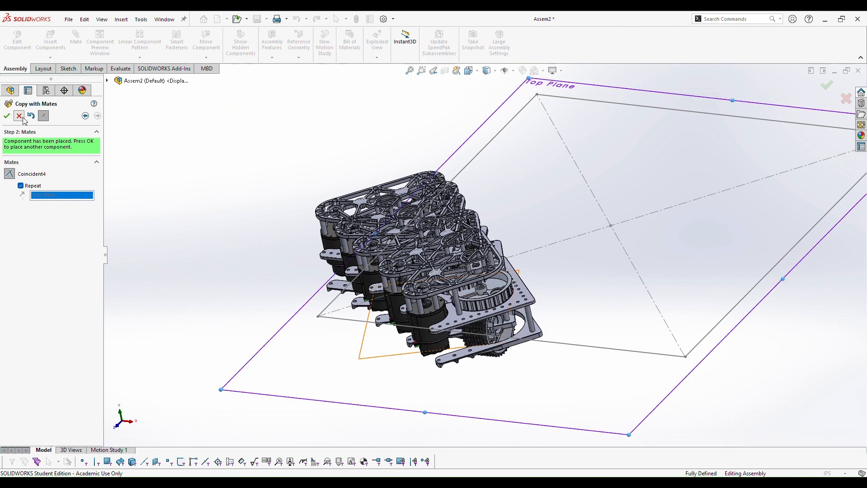
left_click(19, 116)
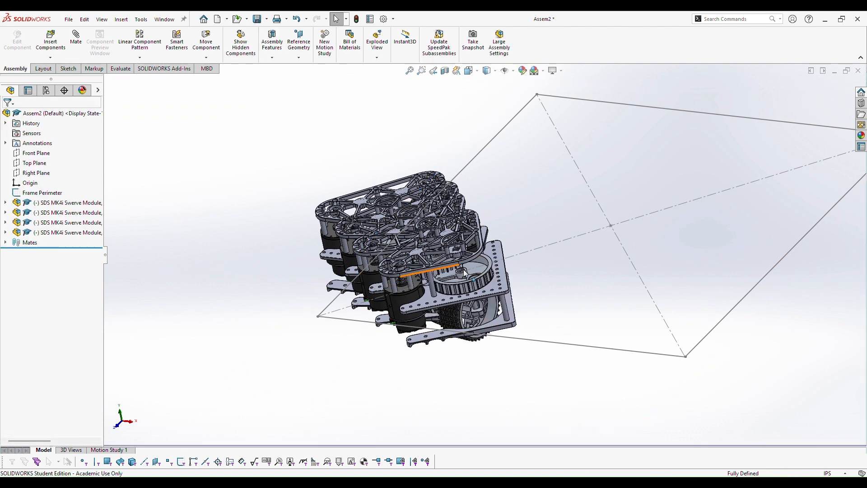
- Move one swerve module out of the stack to the opposite side of the frame perimeter
scroll(478, 264, "down", 2)
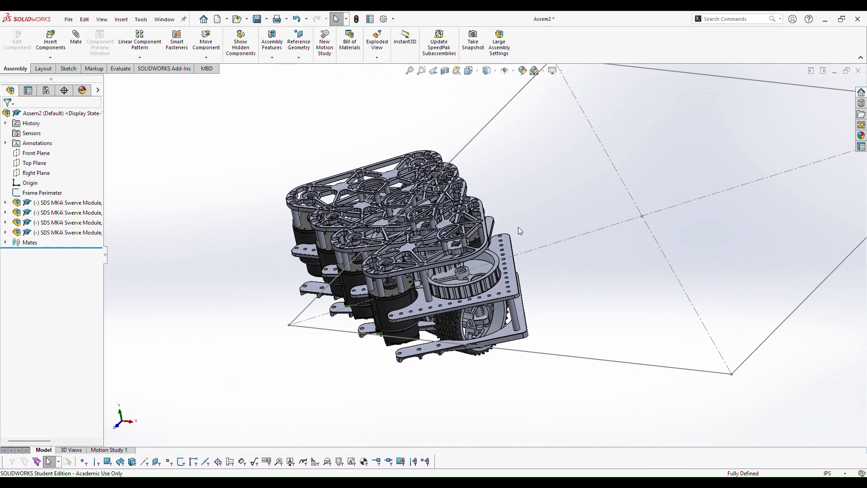
scroll(500, 291, "up", 2)
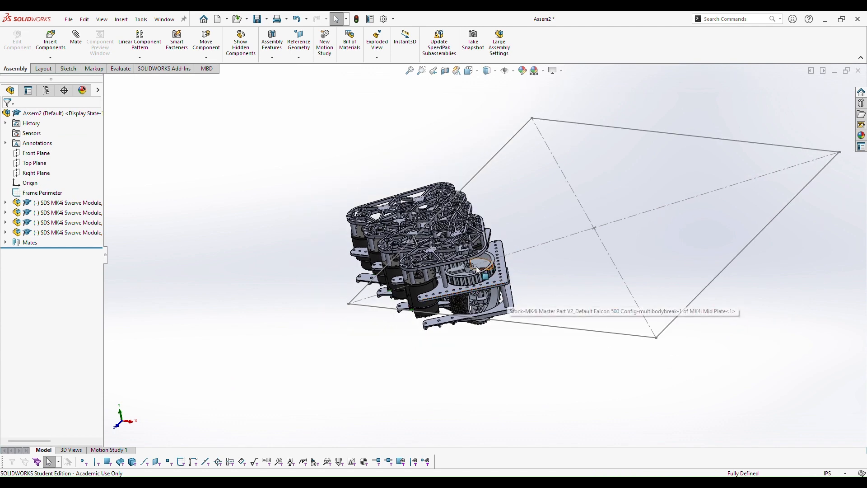
left_click(57, 214)
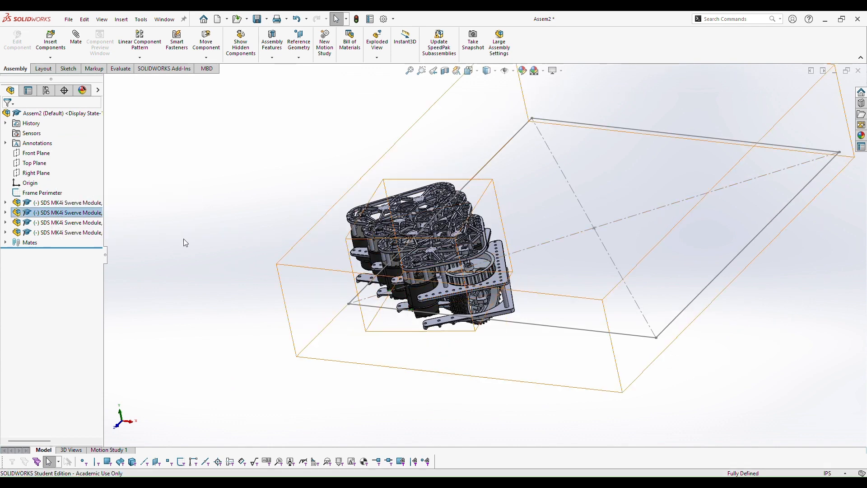
left_click(50, 203)
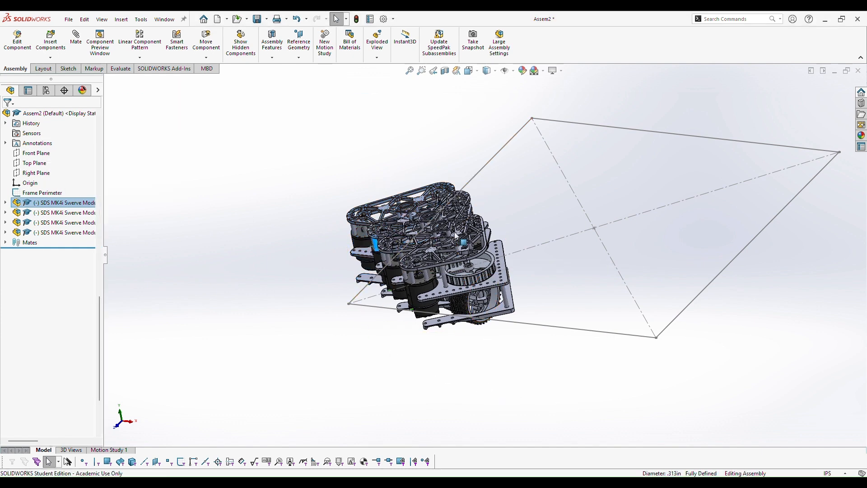
mouse_move(415, 235)
left_mouse_down()
mouse_move(529, 255)
mouse_move(728, 197)
left_mouse_up()
key("Escape")
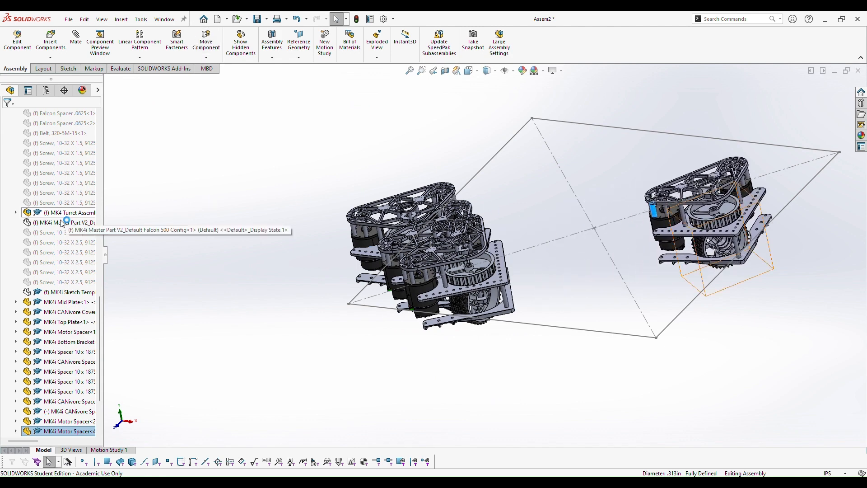
- Spread the swerve modules over the frame perimeter so that one sits near each of its four corners
scroll(63, 226, "up", 15)
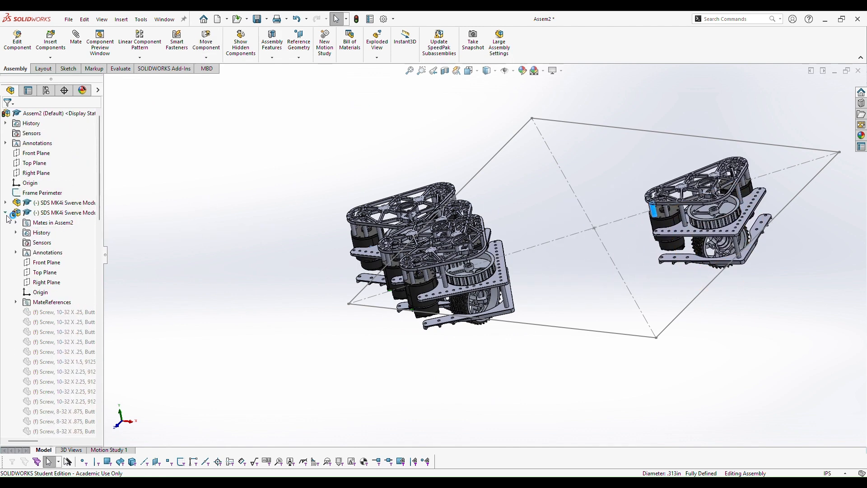
left_click(5, 212)
left_click(68, 212)
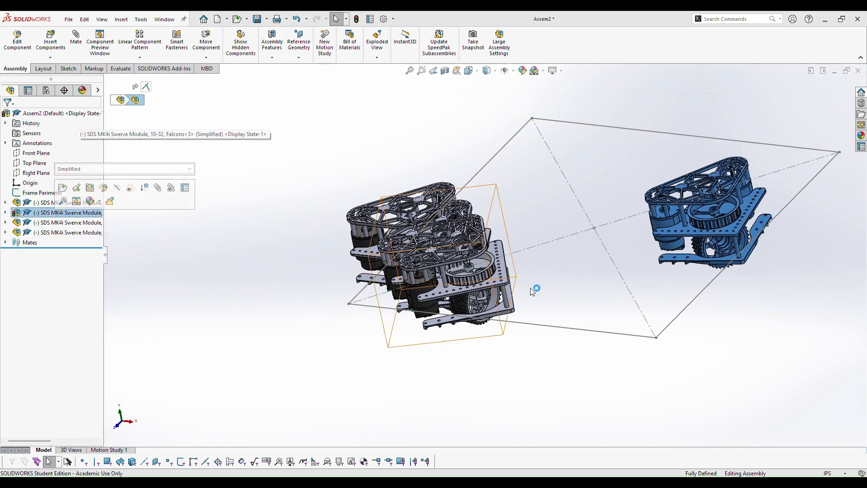
left_click(499, 275)
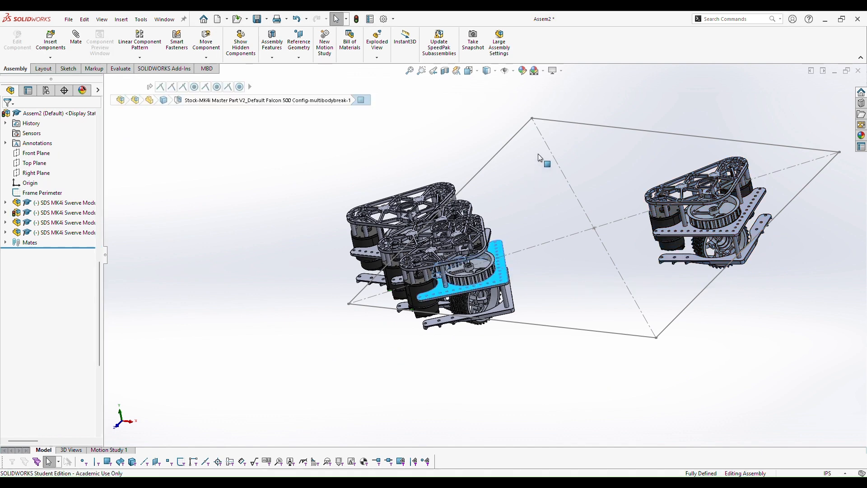
left_click_drag(538, 154, 800, 140)
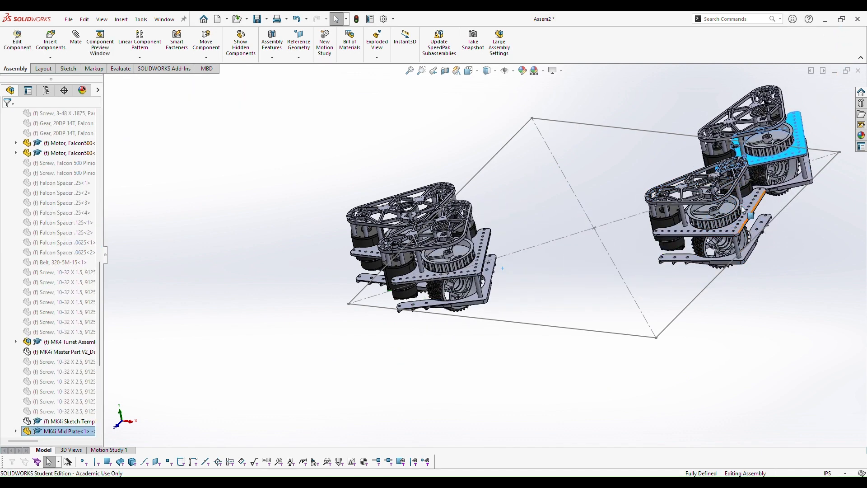
left_click_drag(743, 209, 683, 324)
left_click_drag(547, 160, 601, 65)
scroll(458, 197, "up", 1)
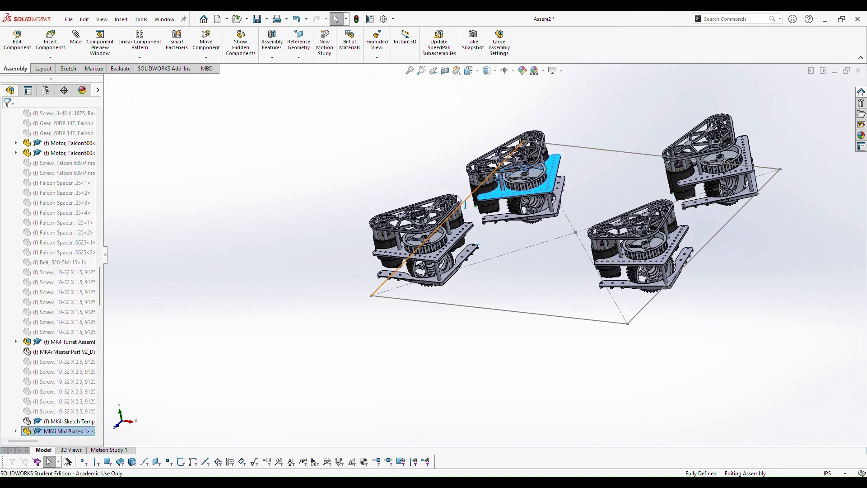
scroll(616, 135, "up", 1)
scroll(632, 178, "down", 1)
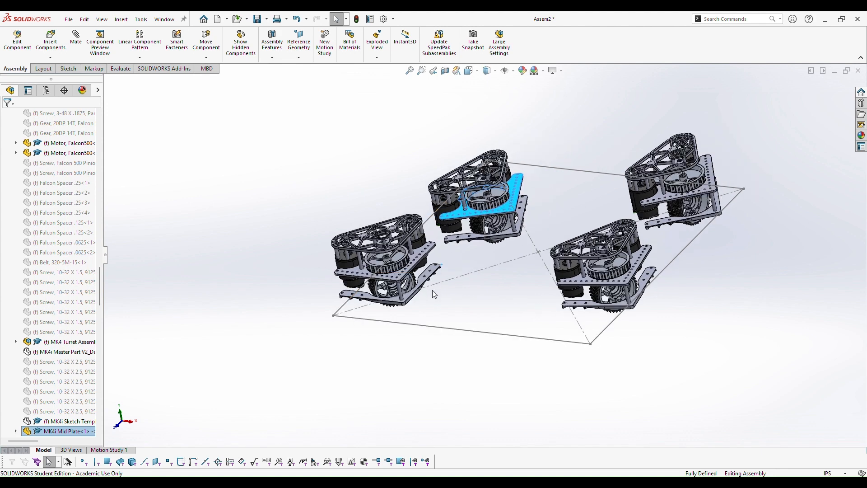
scroll(443, 298, "down", 3)
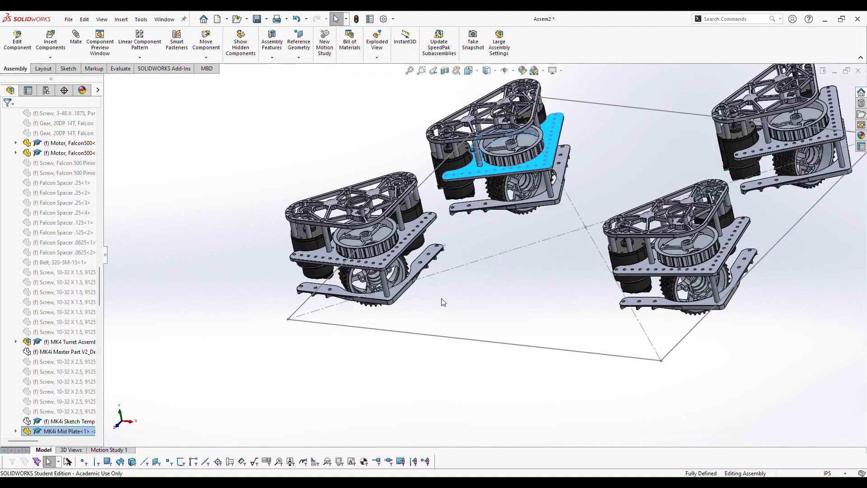
left_click(457, 312)
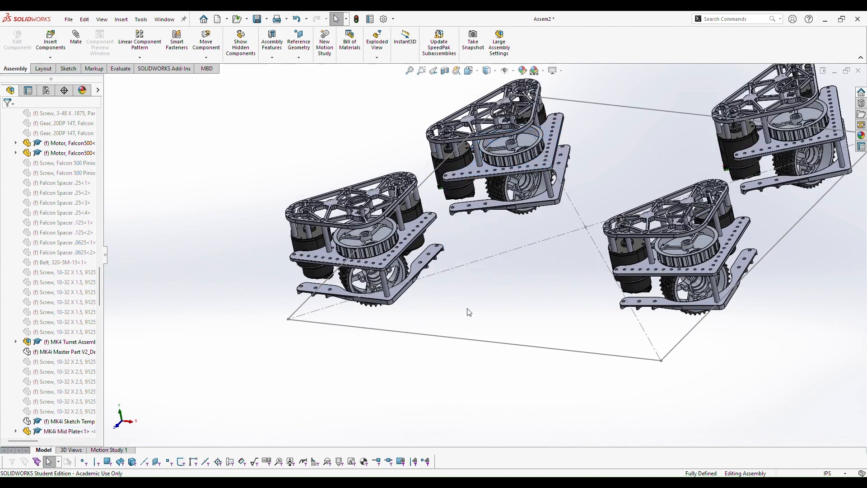
- Collapse the expanded swerve modules in the assembly's feature tree
scroll(50, 291, "up", 20)
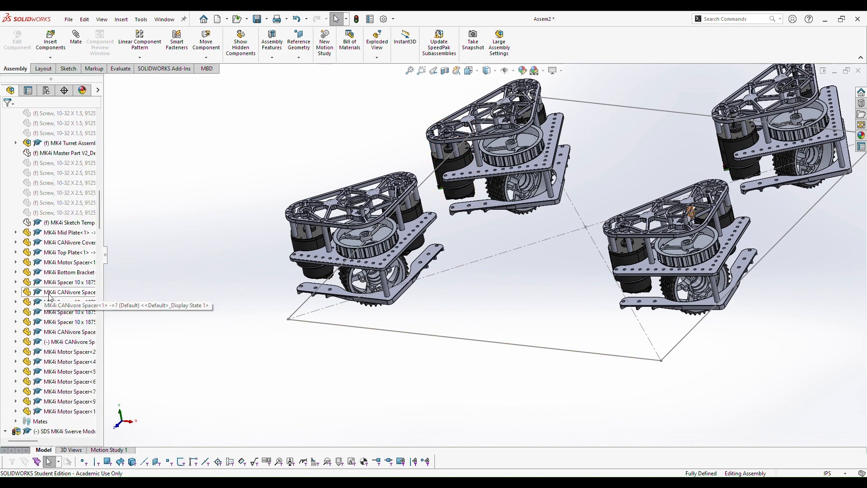
scroll(51, 294, "down", 3)
left_click(6, 342)
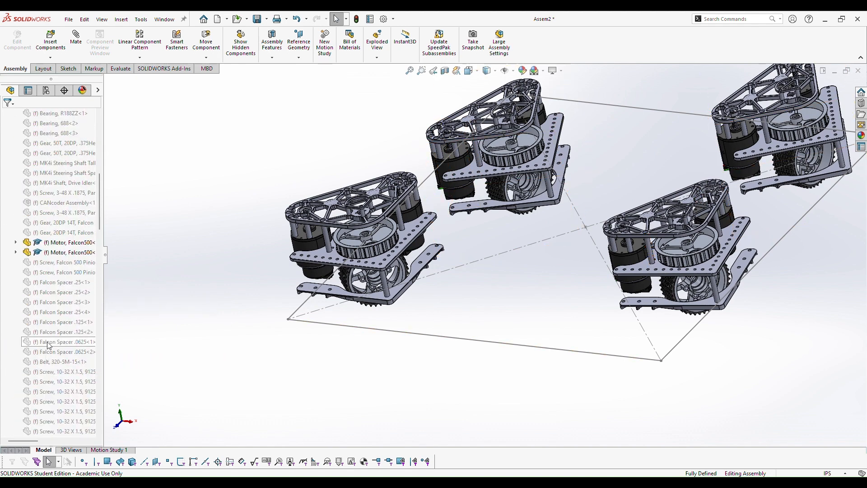
left_click(6, 203)
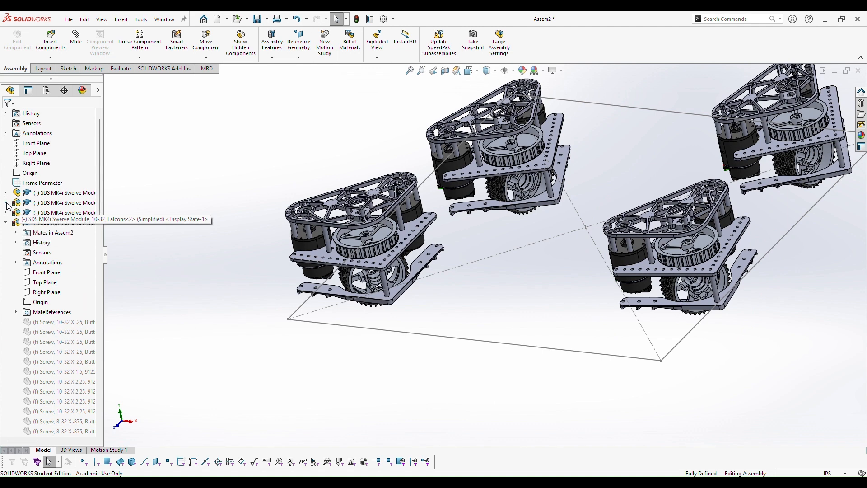
left_click(5, 222)
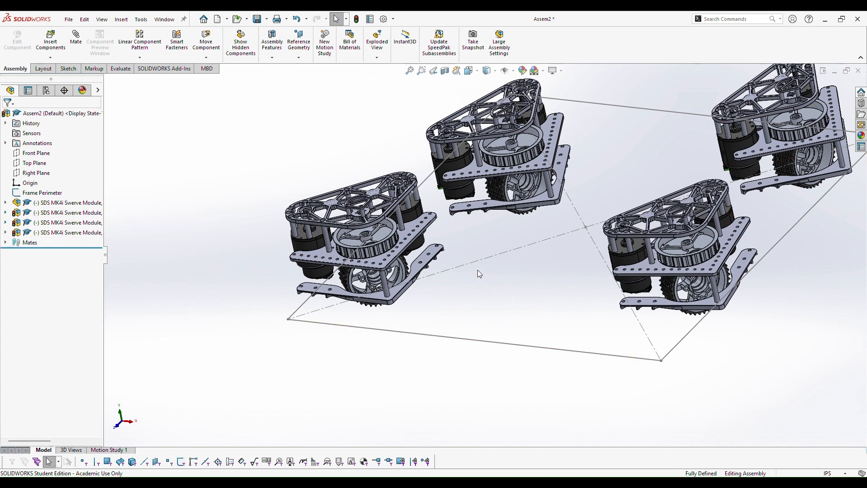
- Mate the first swerve module's Right Plane coincident with the second swerve module's Front Plane
left_click(6, 203)
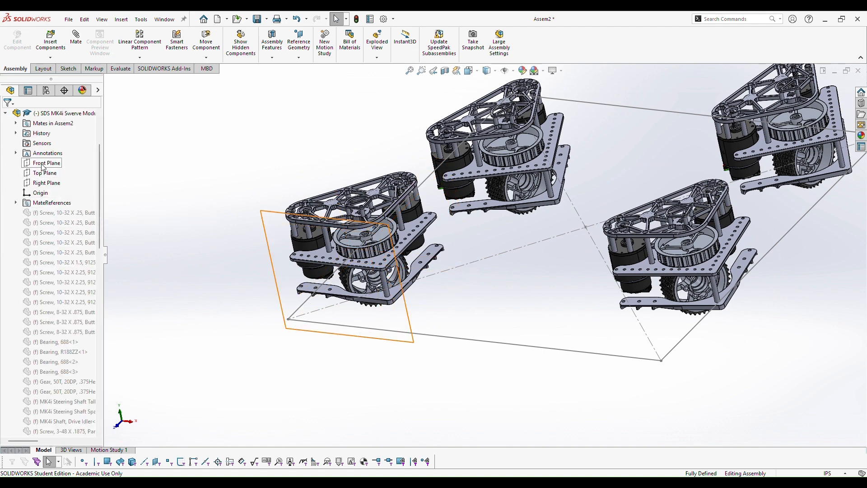
left_click(42, 183)
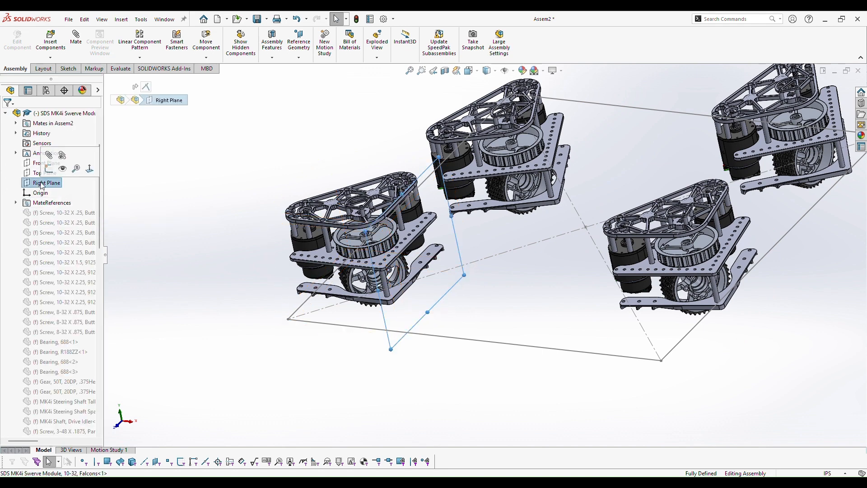
left_click(6, 113)
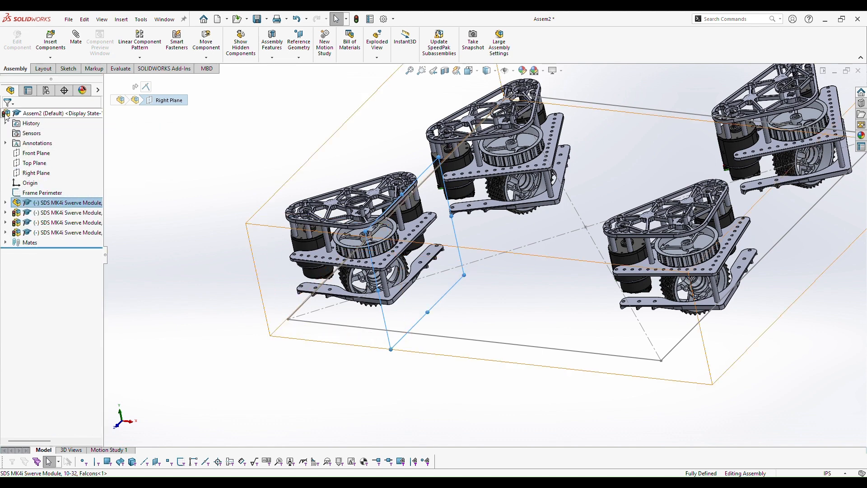
left_click(5, 212)
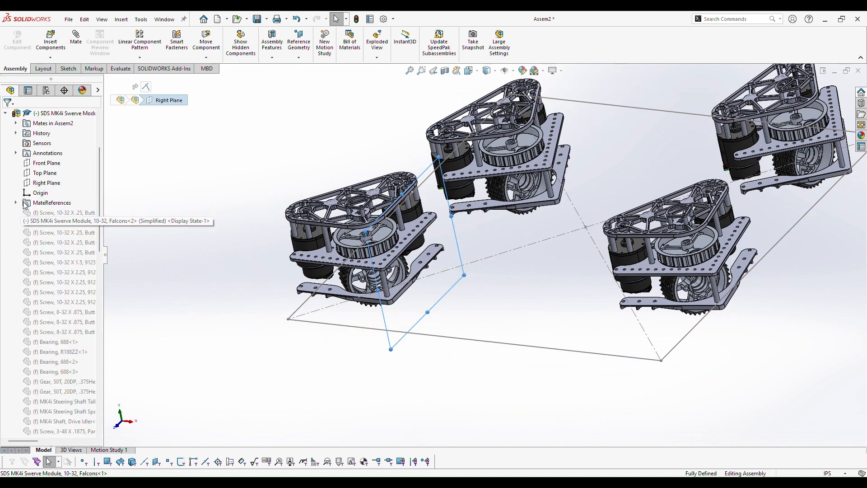
left_click(44, 167)
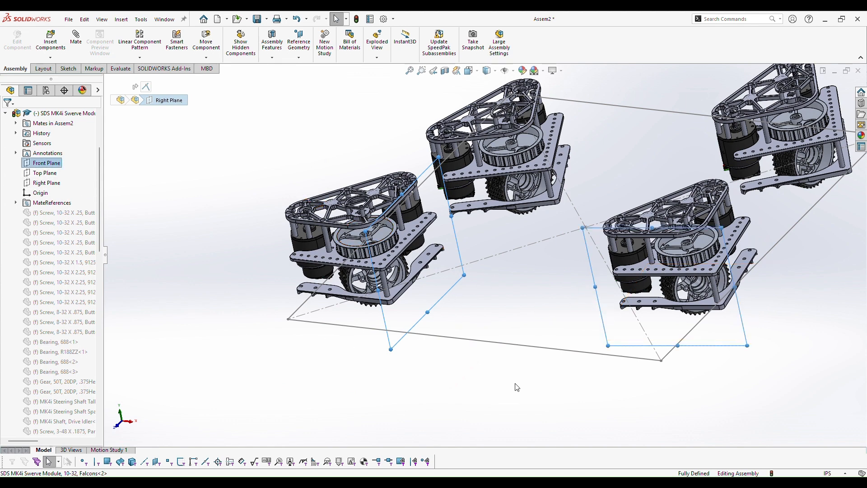
left_click(76, 38)
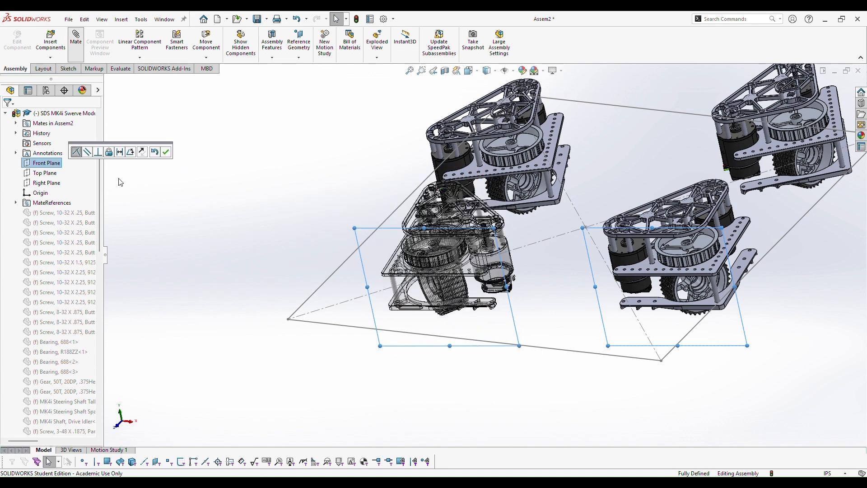
left_click(167, 152)
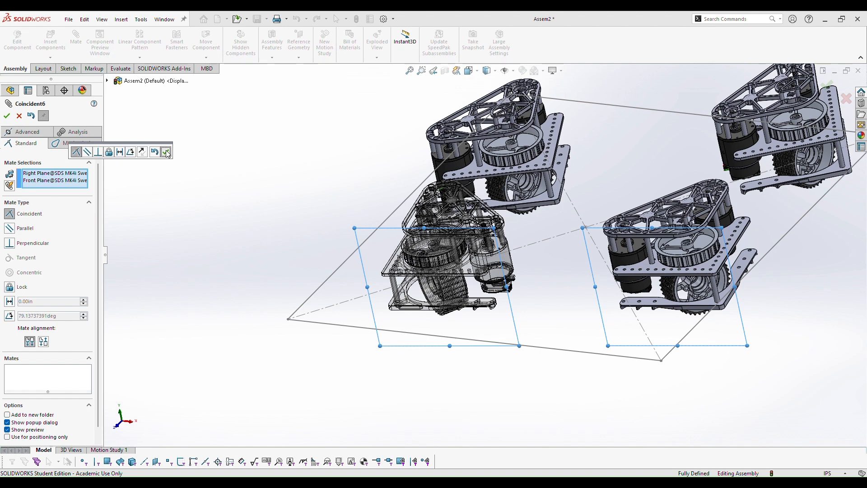
- Mate the second swerve module's Right Plane coincident with the fourth swerve module's Front Plane
left_click(109, 80)
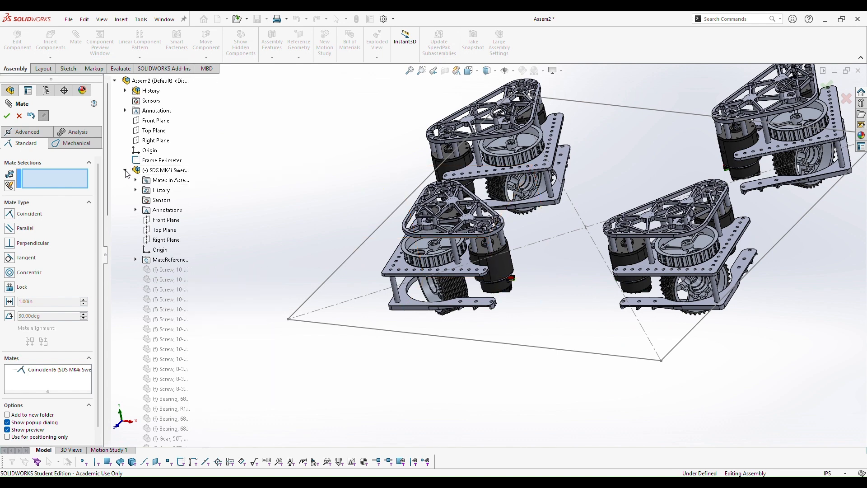
left_click(125, 171)
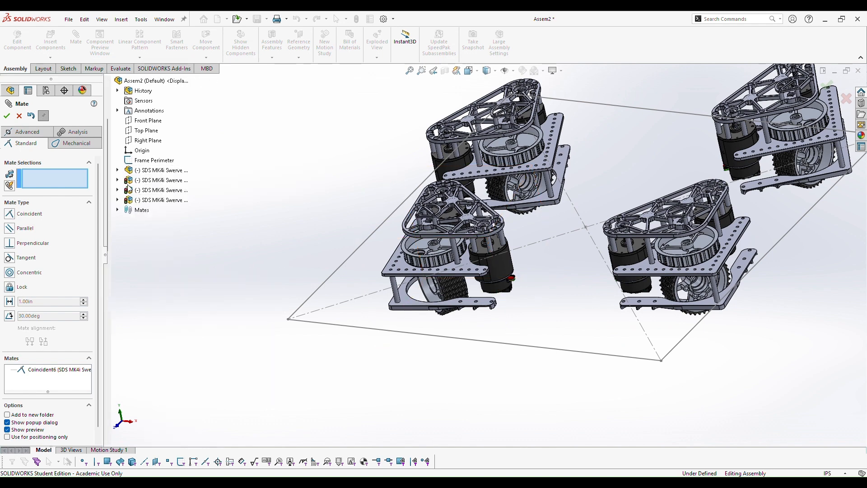
left_click(117, 180)
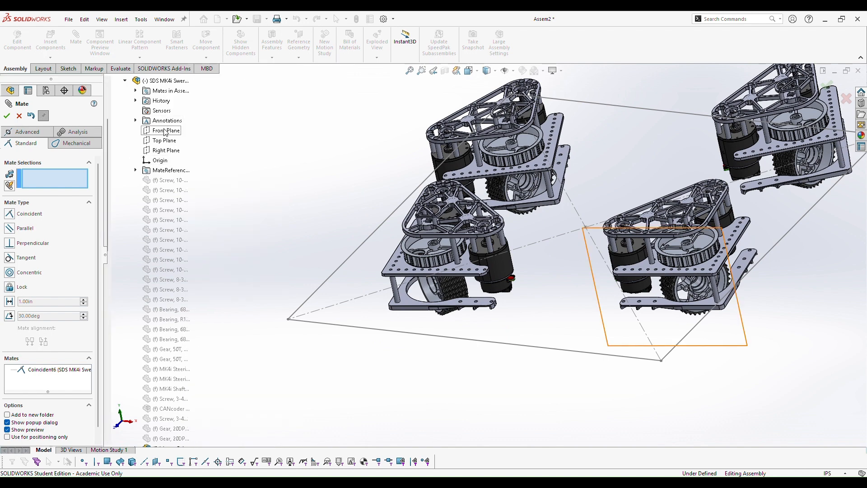
left_click(165, 150)
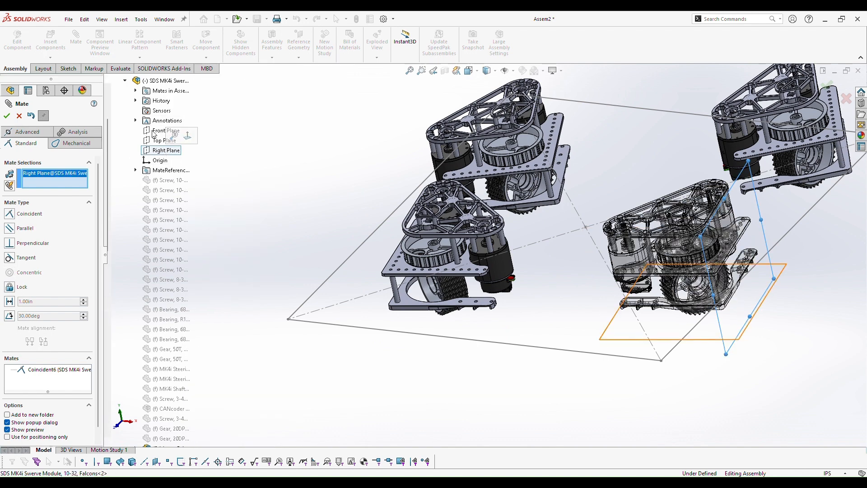
scroll(154, 203, "down", 12)
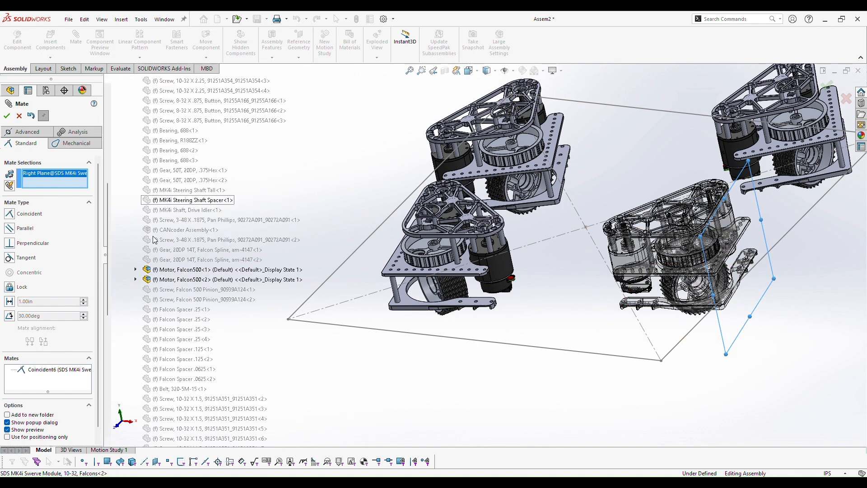
scroll(156, 251, "down", 5)
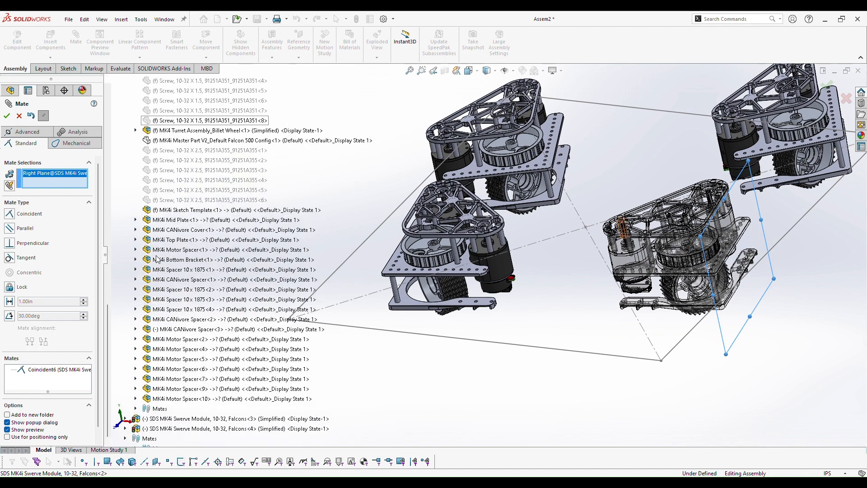
left_click(126, 418)
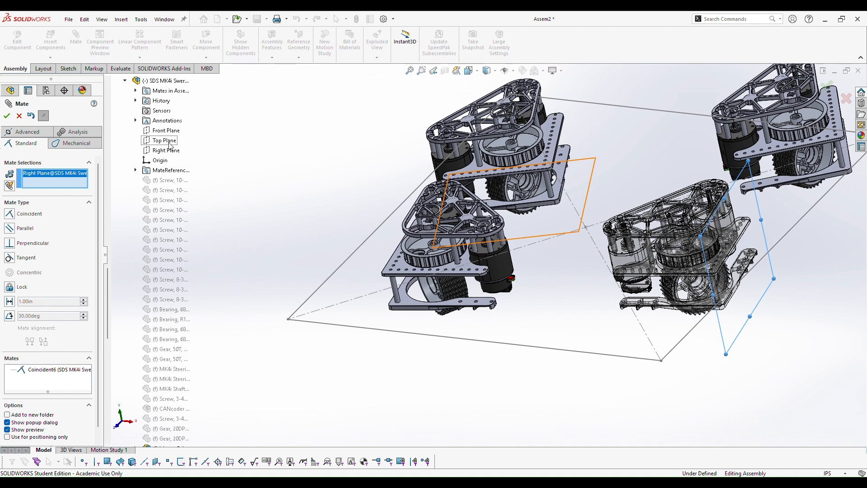
scroll(167, 149, "down", 10)
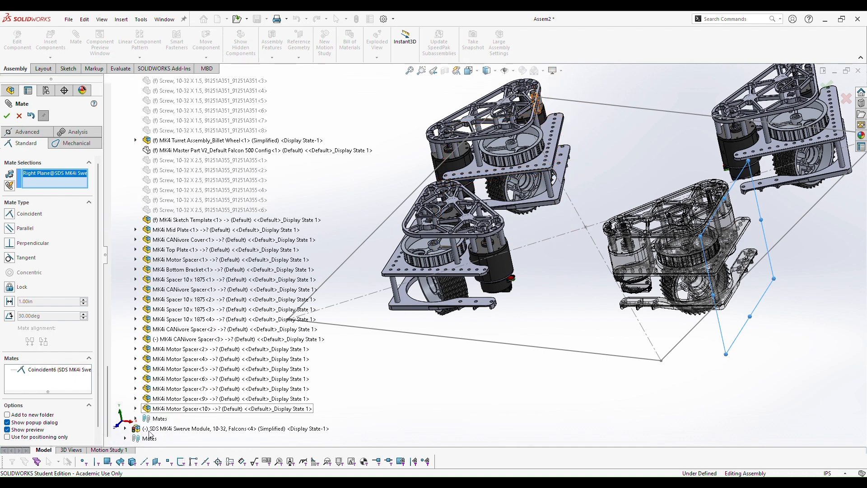
scroll(127, 427, "up", 11)
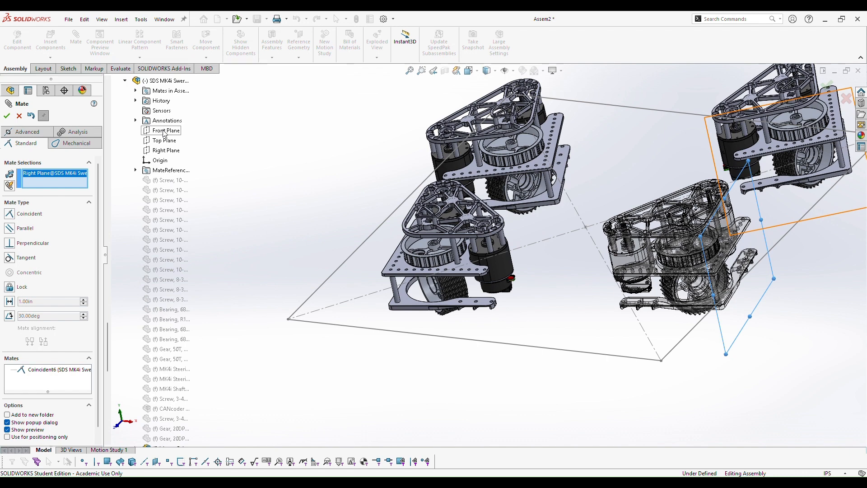
left_click(164, 131)
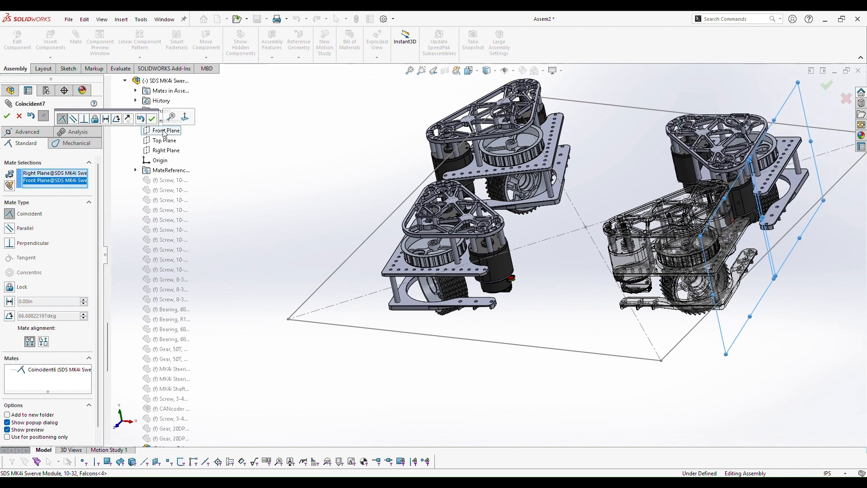
left_click(152, 119)
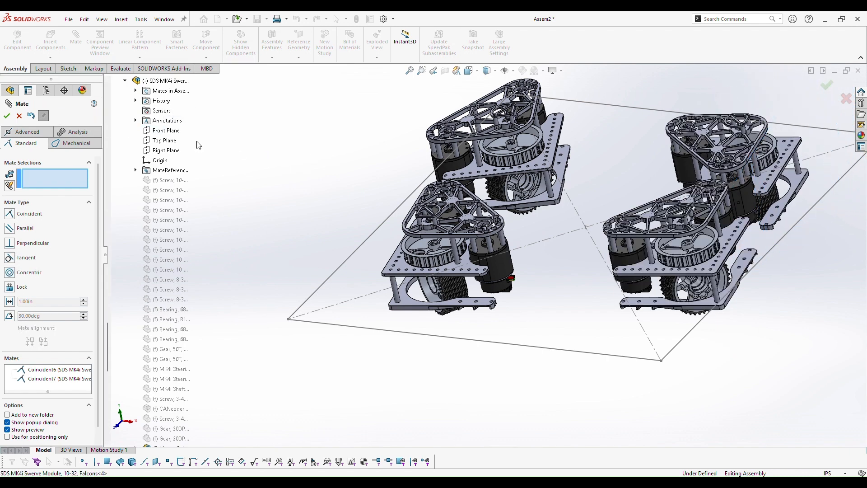
- Mate the fourth swerve module's Right Plane coincident with the third swerve module's Front Plane, flipping the mate alignment to aligned
left_click(166, 151)
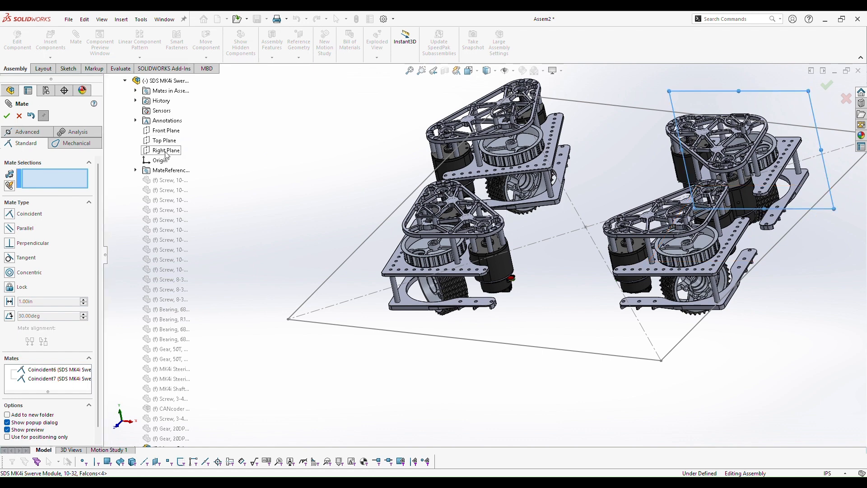
scroll(164, 193, "down", 12)
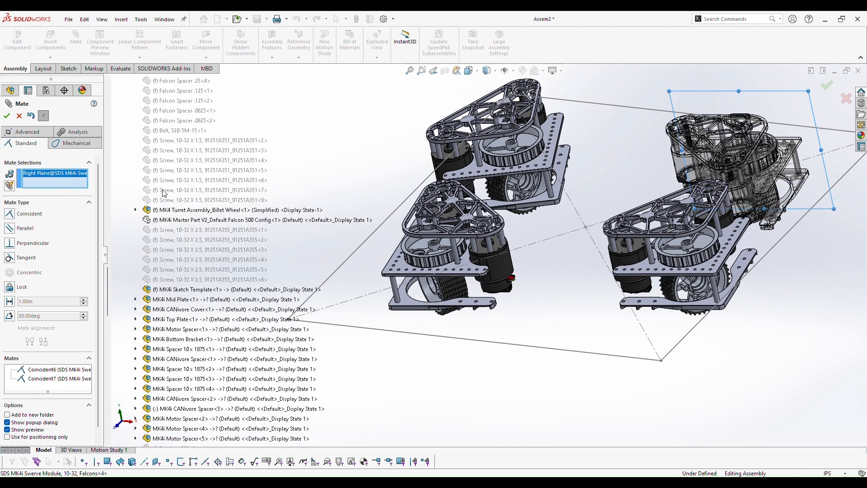
scroll(164, 193, "up", 9)
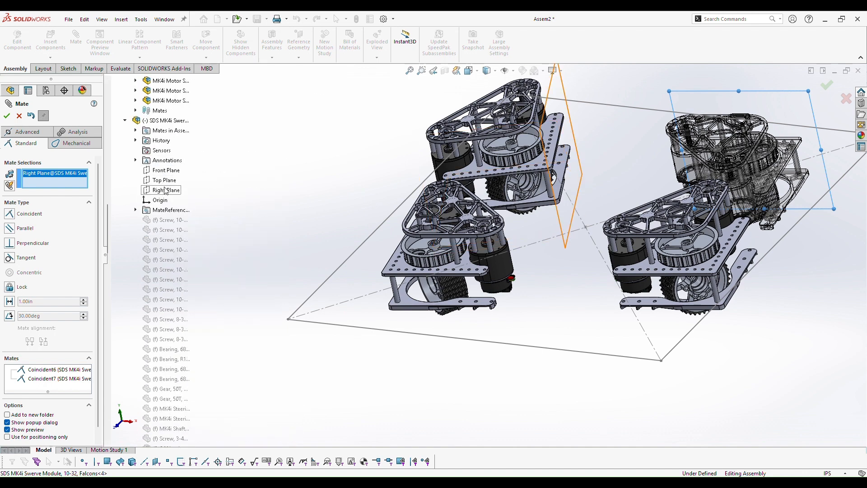
left_click(167, 175)
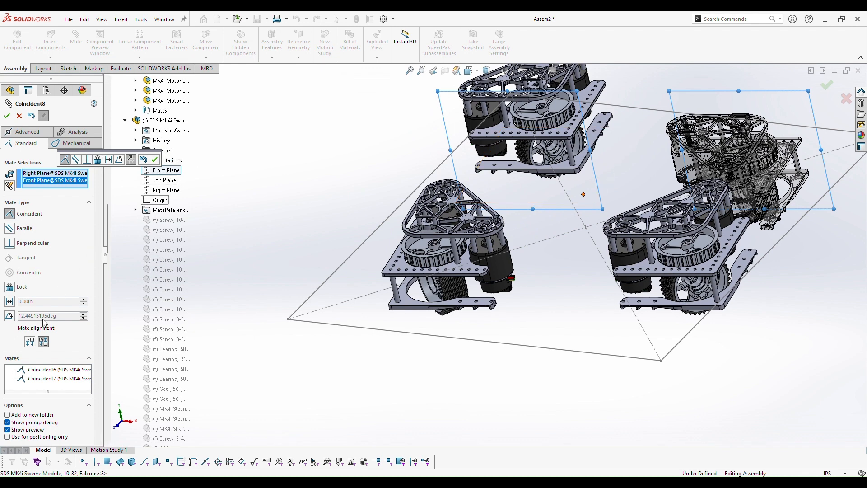
left_click(30, 342)
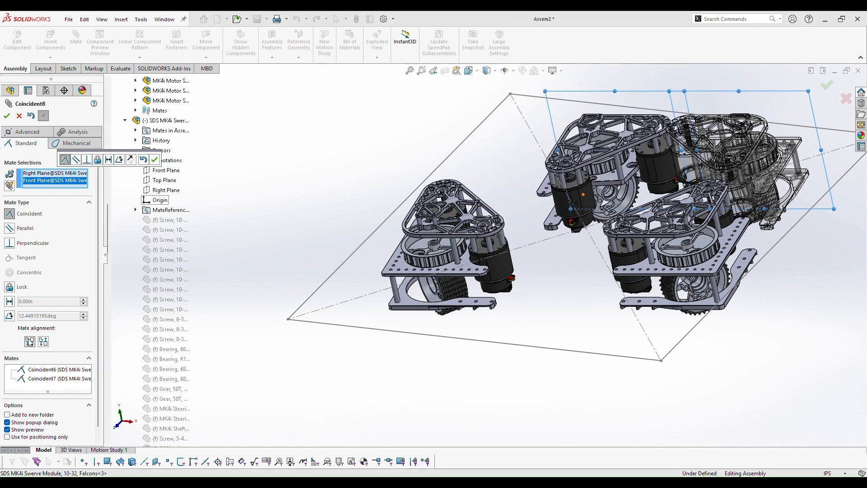
left_click(155, 159)
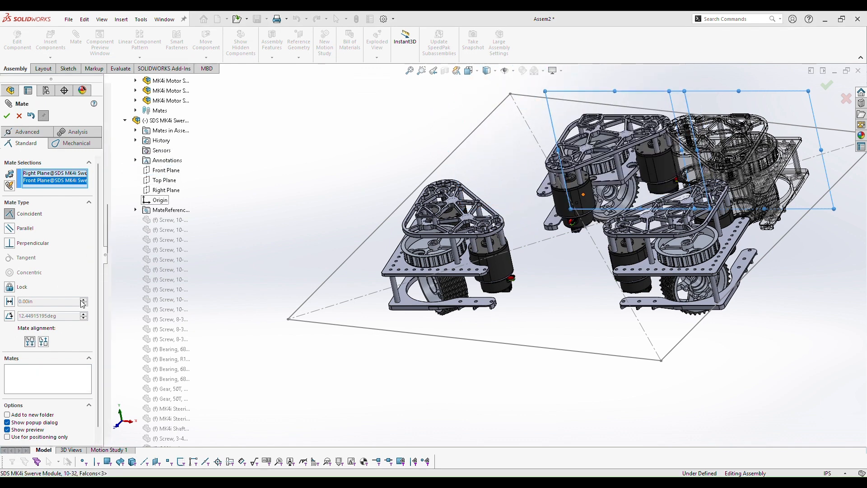
- Mate the third swerve module's Right Plane coincident with the first swerve module's Front Plane and finish mating
left_click(164, 190)
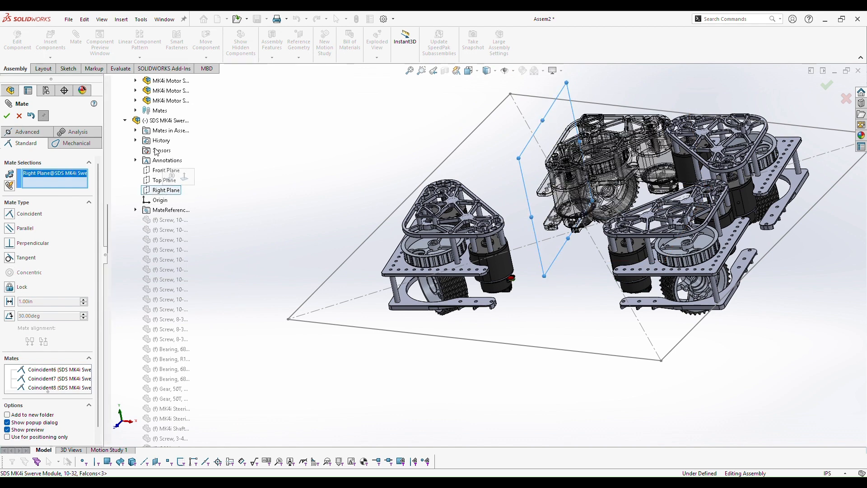
scroll(158, 180, "down", 10)
scroll(155, 154, "up", 12)
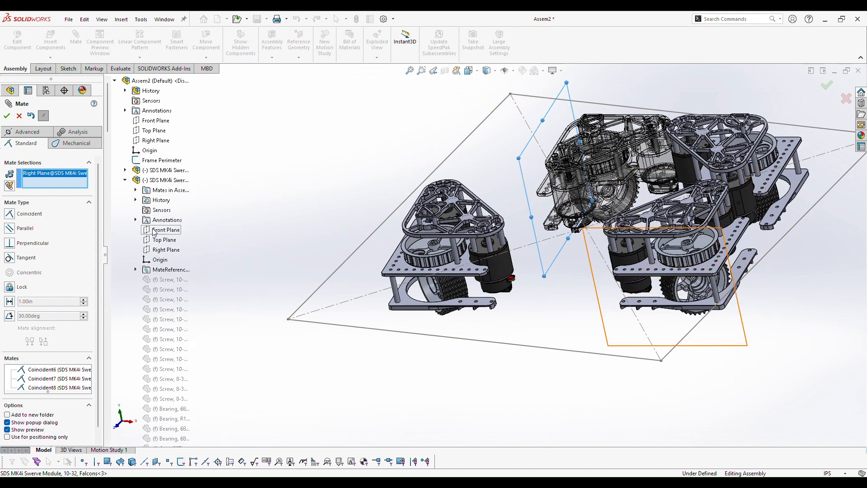
left_click(126, 170)
scroll(159, 170, "up", 3)
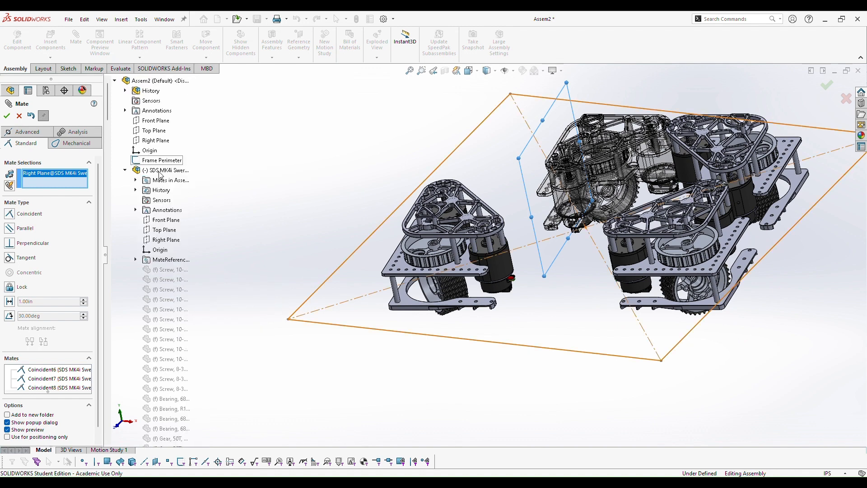
left_click(159, 220)
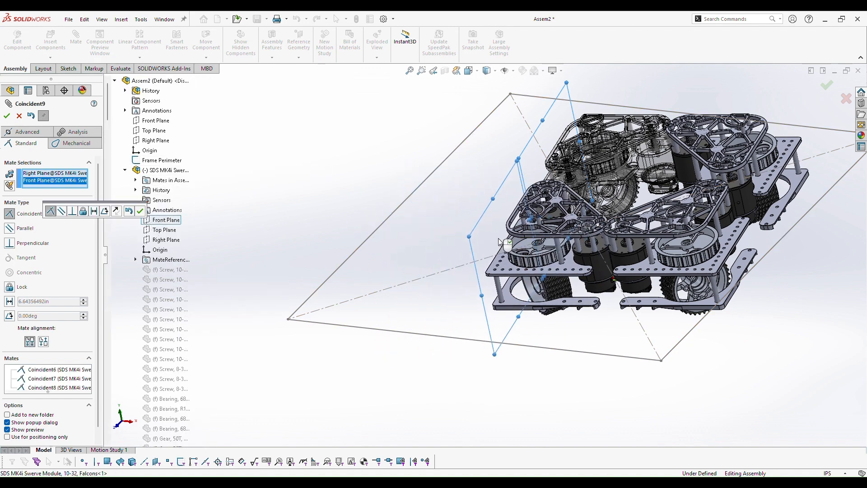
key("Return")
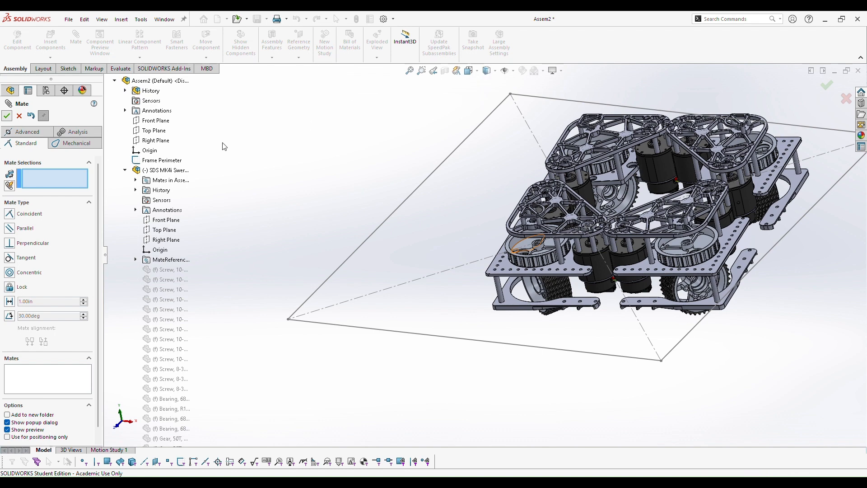
key("Escape")
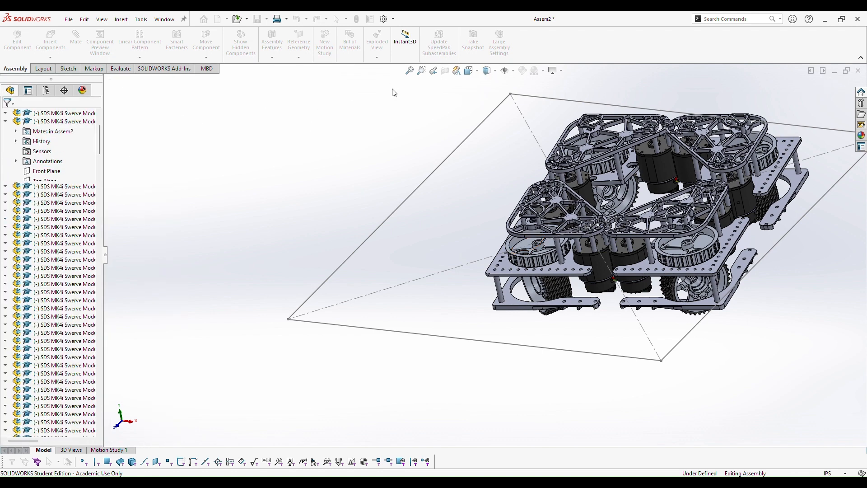
- Change the assembly's display style to shaded without edges
left_click(494, 72)
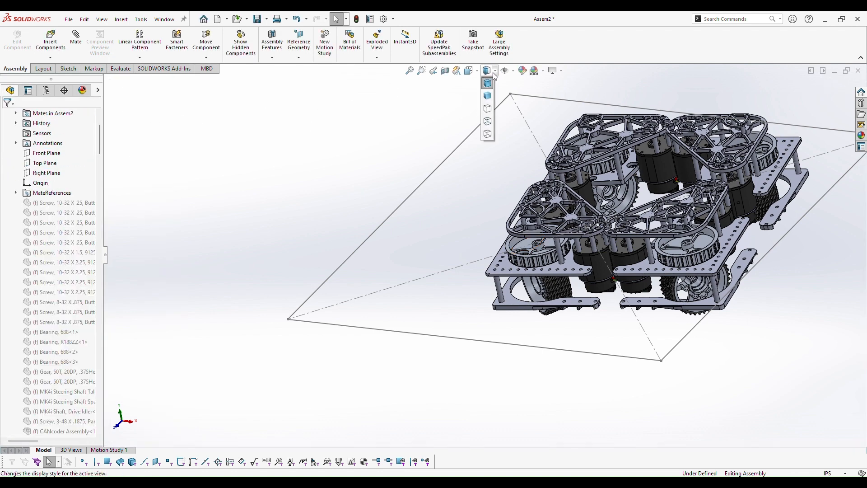
left_click(487, 95)
middle_click_drag(440, 192, 498, 194)
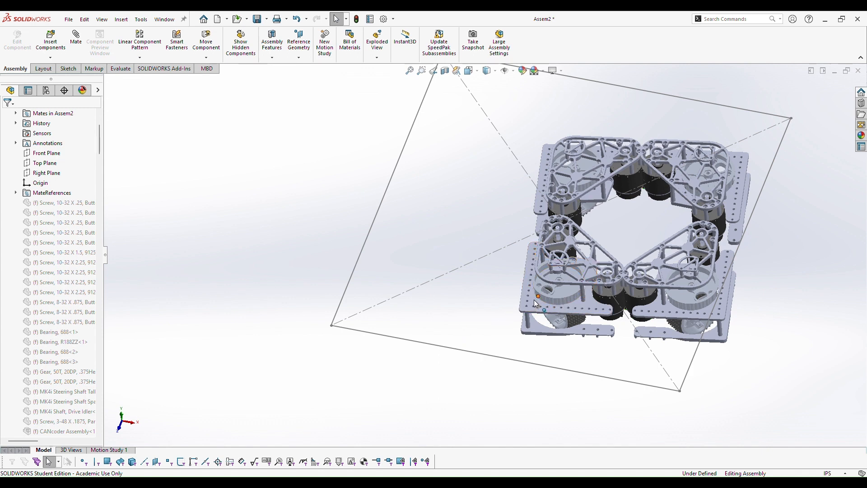
- Move the first swerve module outward to spread the linked modules, and check their arrangement from the Top view
left_click_drag(535, 303, 394, 344)
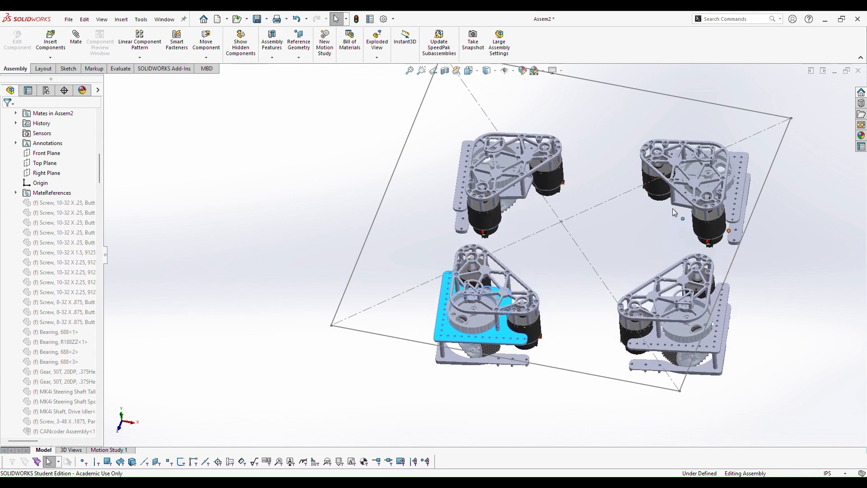
middle_click_drag(673, 219, 667, 277)
key("space")
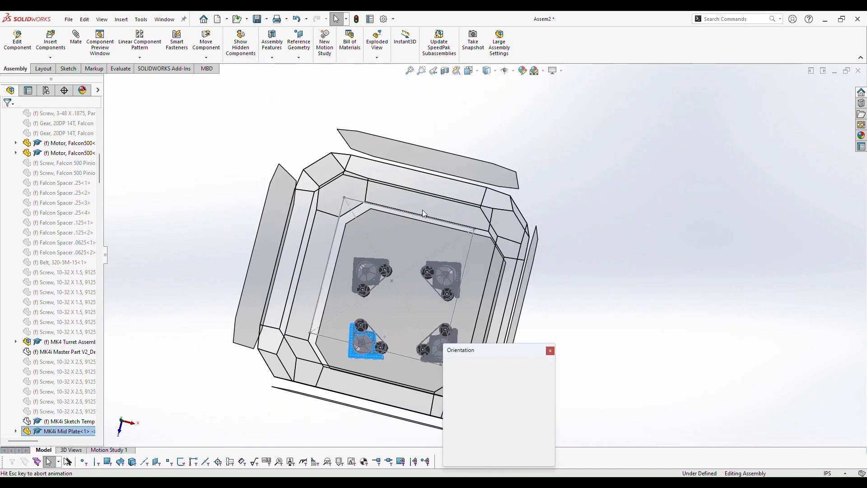
left_click(378, 270)
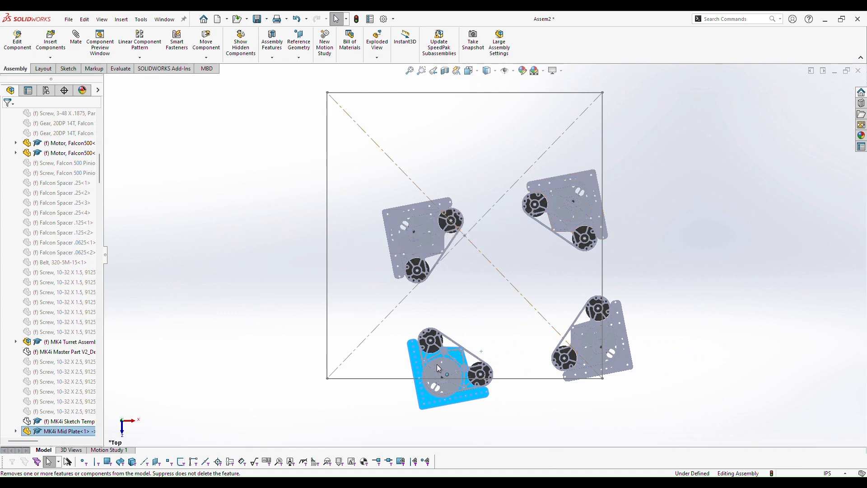
middle_click_drag(381, 411, 380, 374)
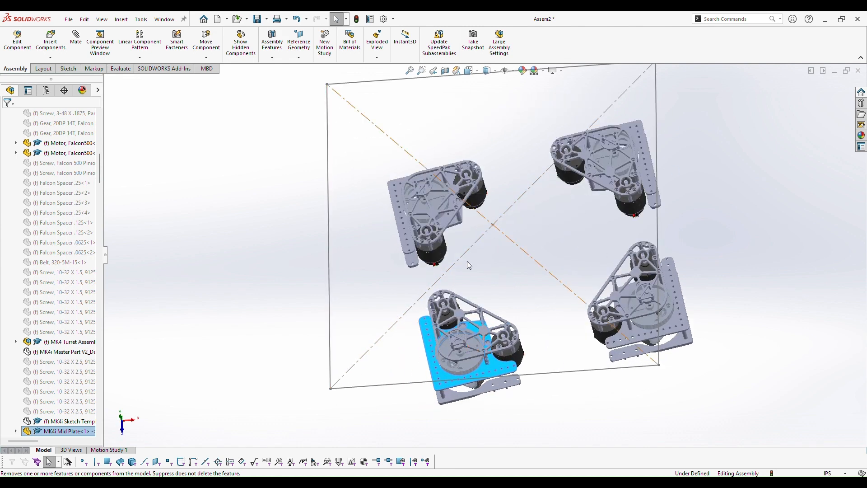
- Mate the first swerve module's Right Plane coincident with the front 26 in edge of the Frame Perimeter sketch
scroll(72, 261, "up", 10)
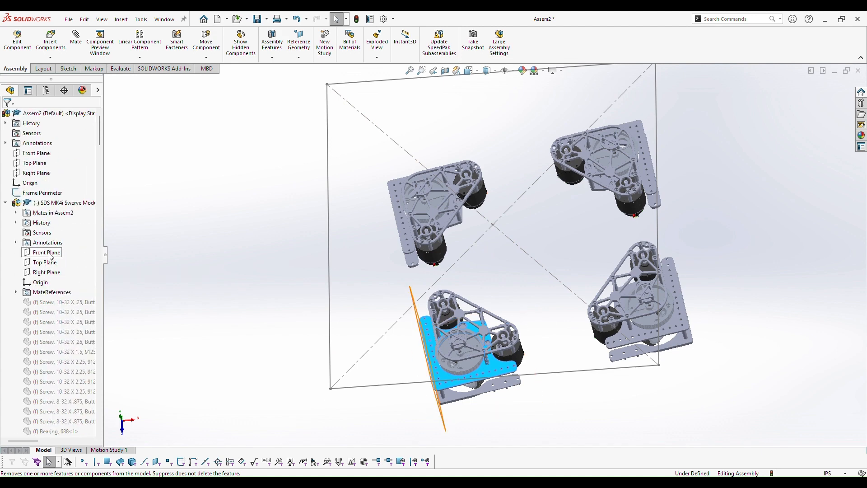
left_click(46, 273)
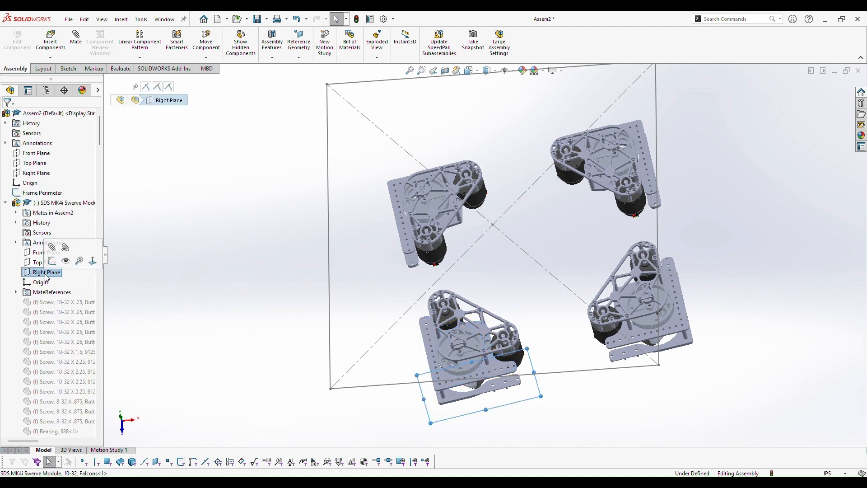
left_click(368, 391)
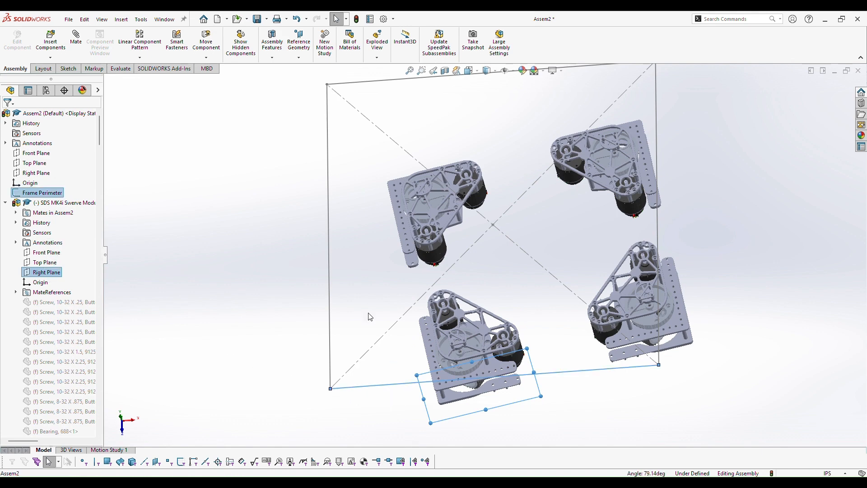
left_click(82, 45)
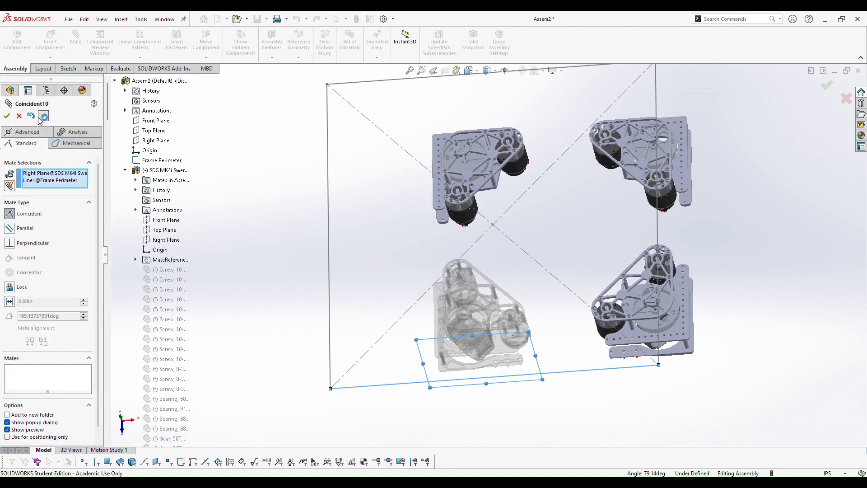
- Mate the first swerve module's Front Plane coincident with the left 27 in edge of the Frame Perimeter sketch
left_click(165, 221)
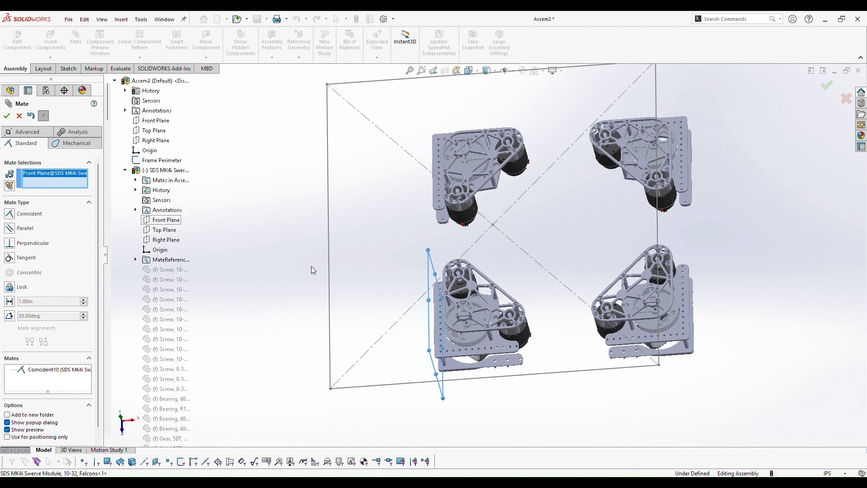
left_click(329, 274)
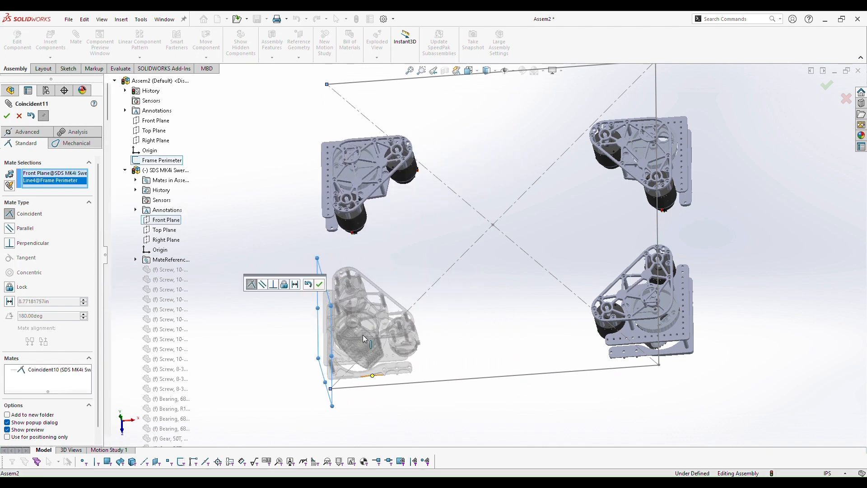
key("Return")
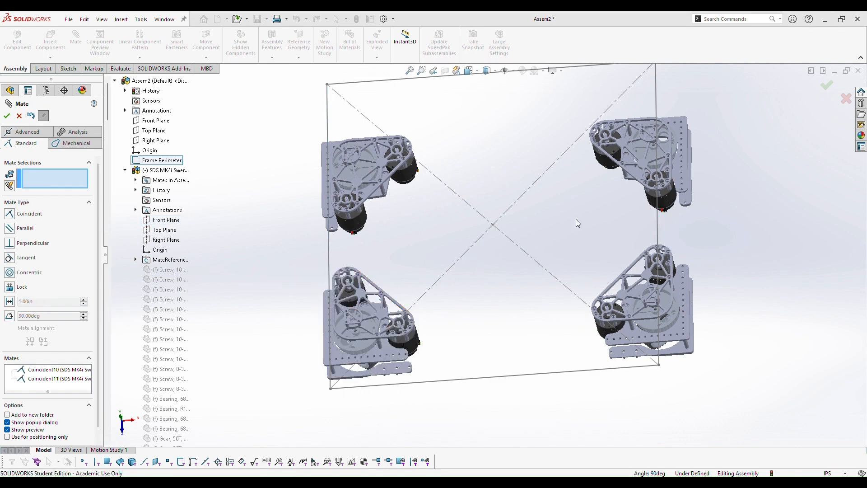
- Mate the fourth swerve module's Front Plane coincident with the right 27 in edge of the Frame Perimeter sketch
key("f")
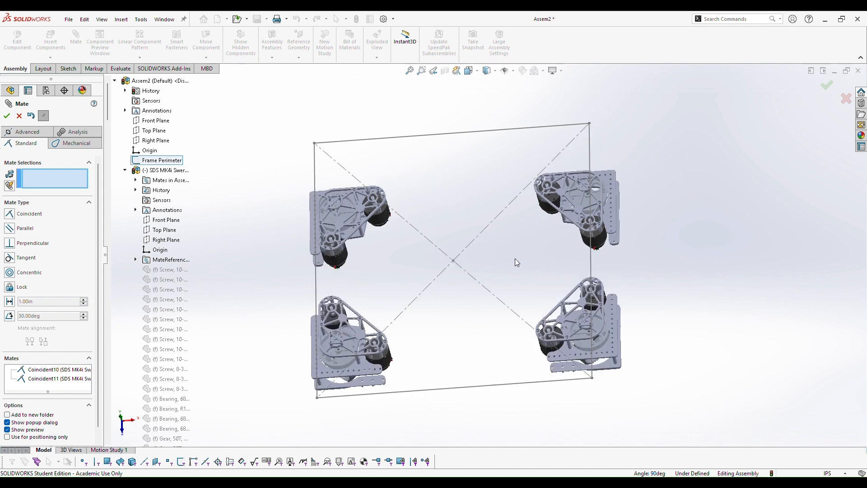
scroll(155, 189, "down", 1)
left_click(126, 171)
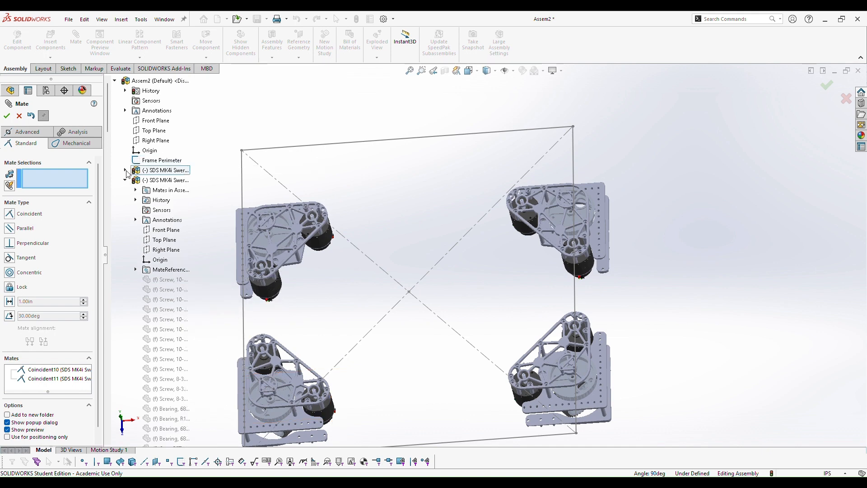
left_click(125, 180)
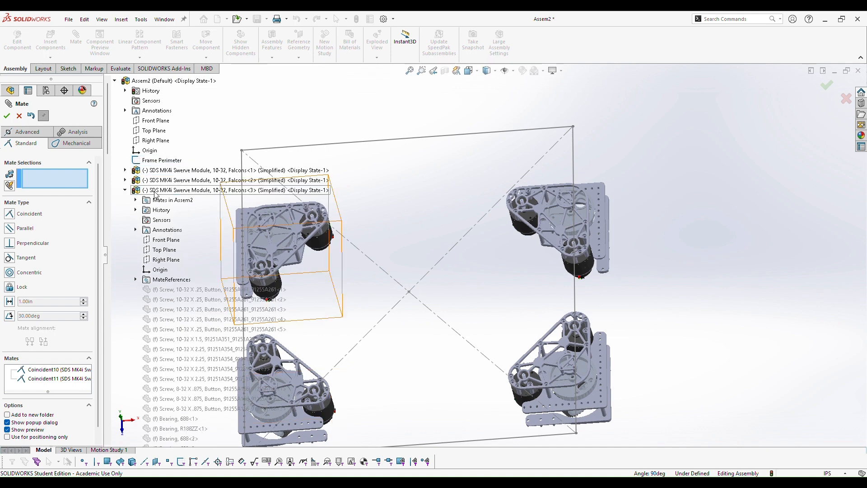
left_click(126, 190)
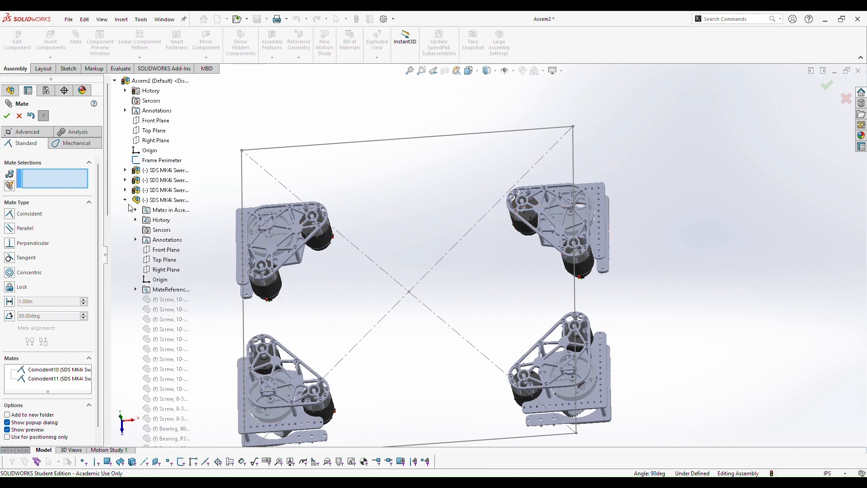
left_click(166, 249)
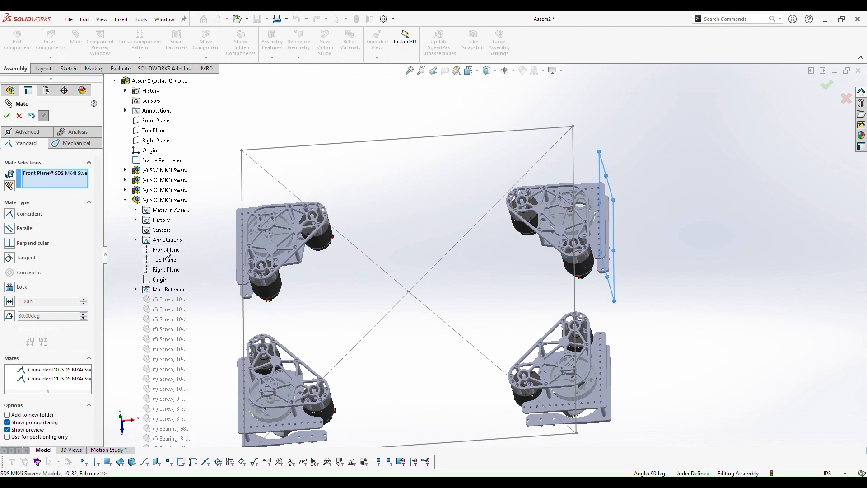
left_click(575, 158)
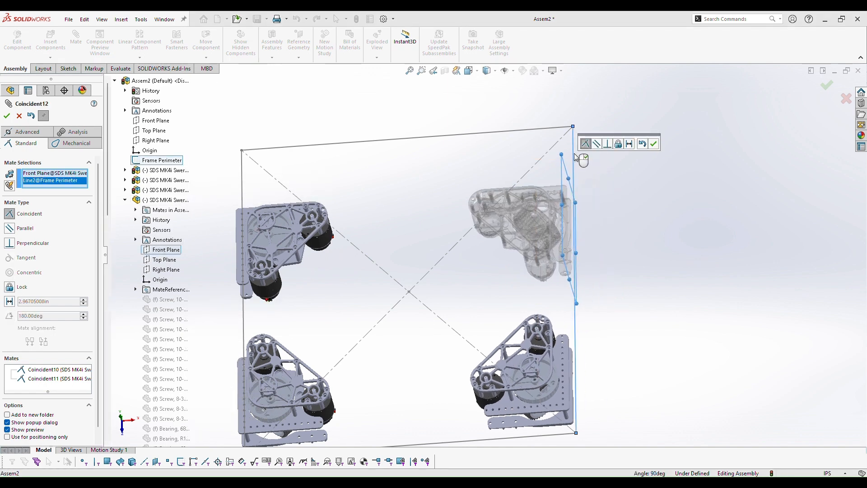
left_click(655, 143)
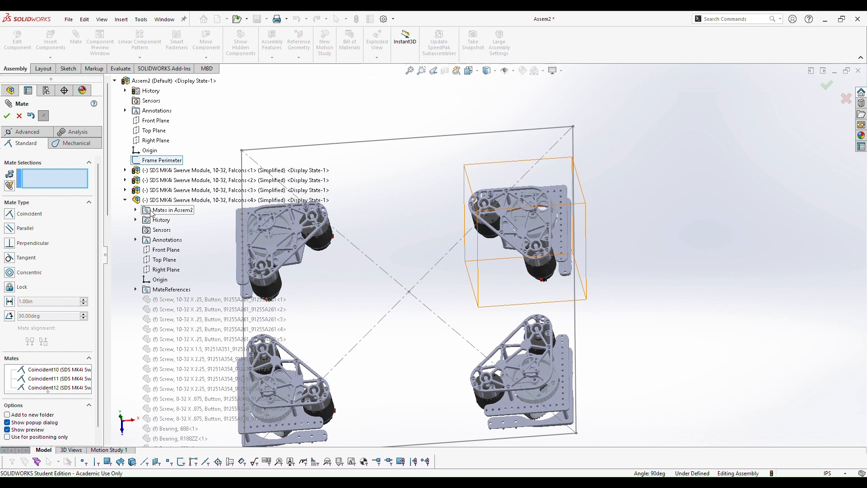
- Mate the fourth swerve module's Right Plane coincident with the rear 26 in edge of the Frame Perimeter sketch and finish mating
left_click(163, 269)
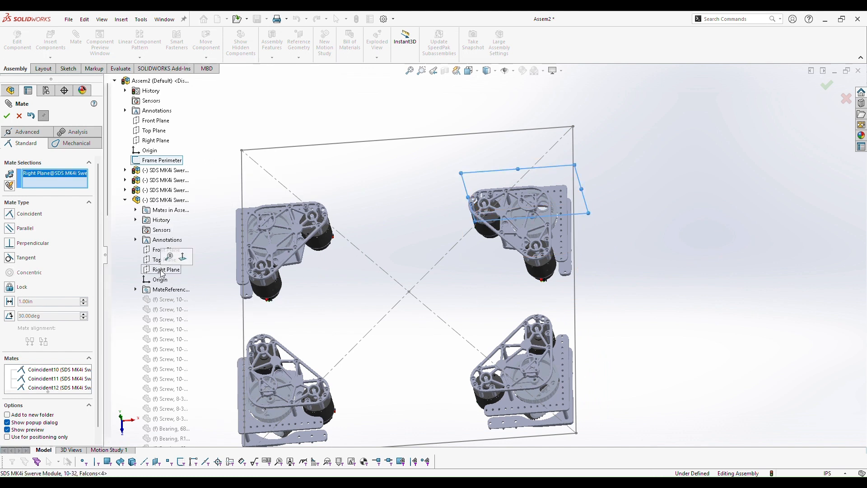
left_click(507, 133)
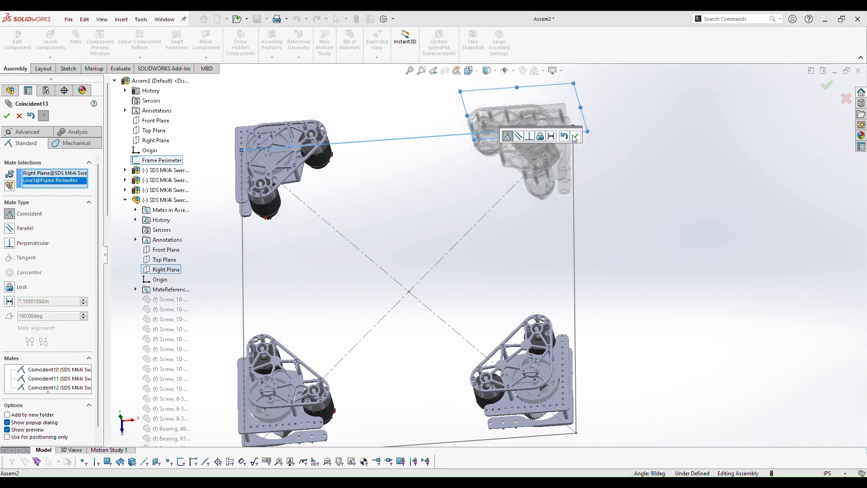
left_click(575, 136)
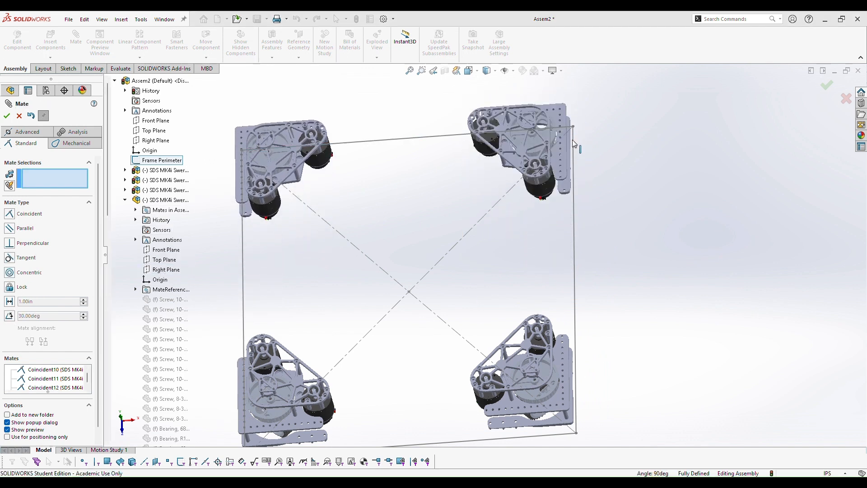
left_click(19, 117)
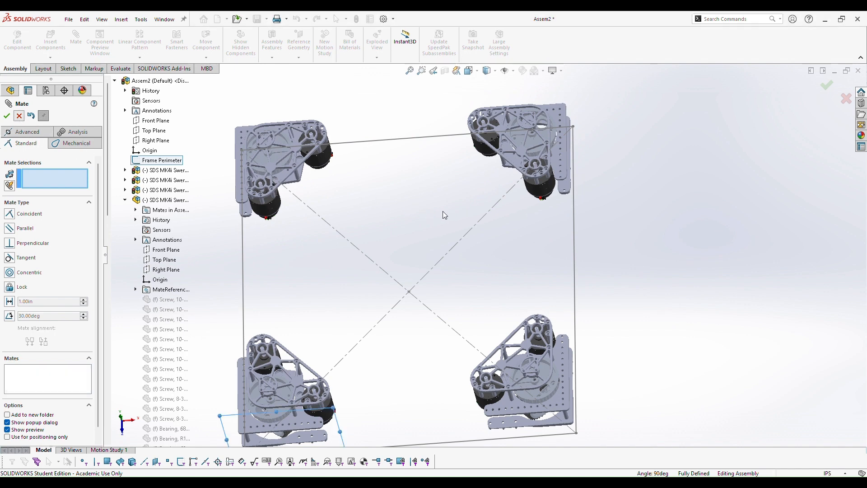
- Edit the Frame Perimeter sketch from the Top view, set its 27 in side dimension to 25 in, and exit the sketch
key("space")
left_click(370, 290)
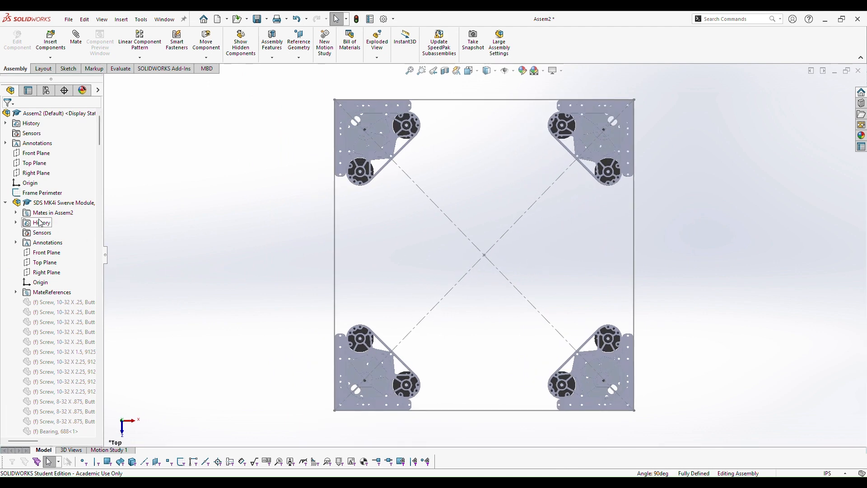
right_click(41, 193)
left_click(45, 163)
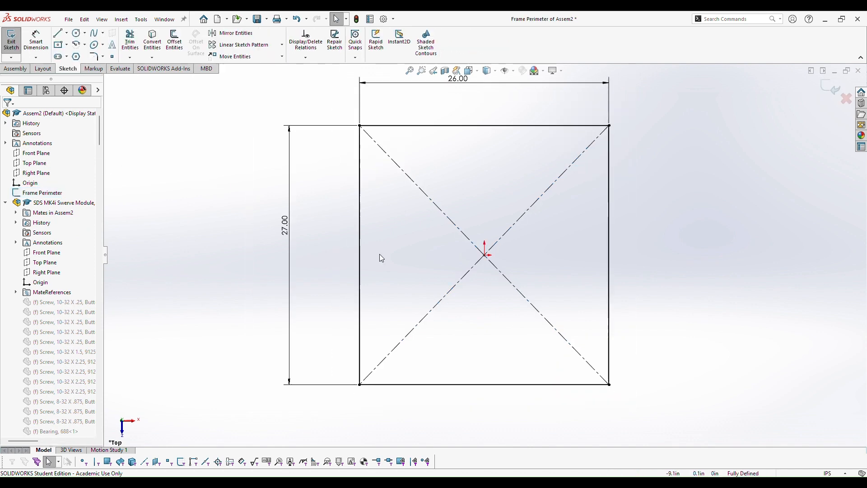
double_click(285, 226)
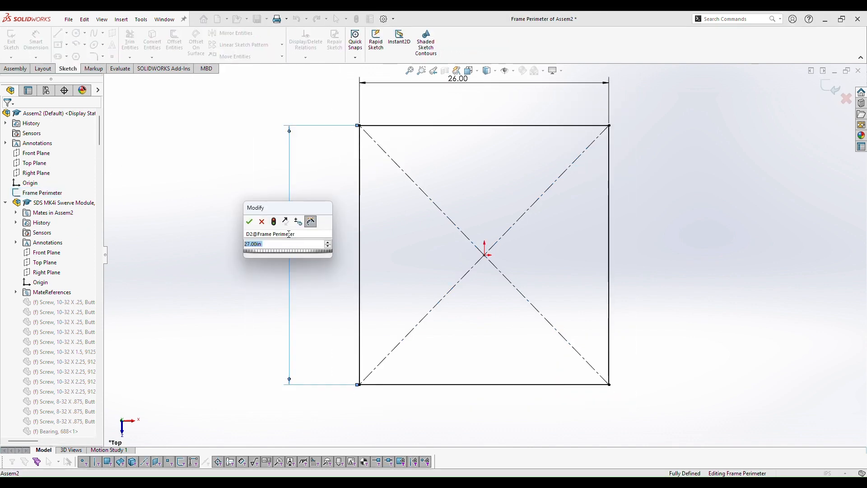
type("25")
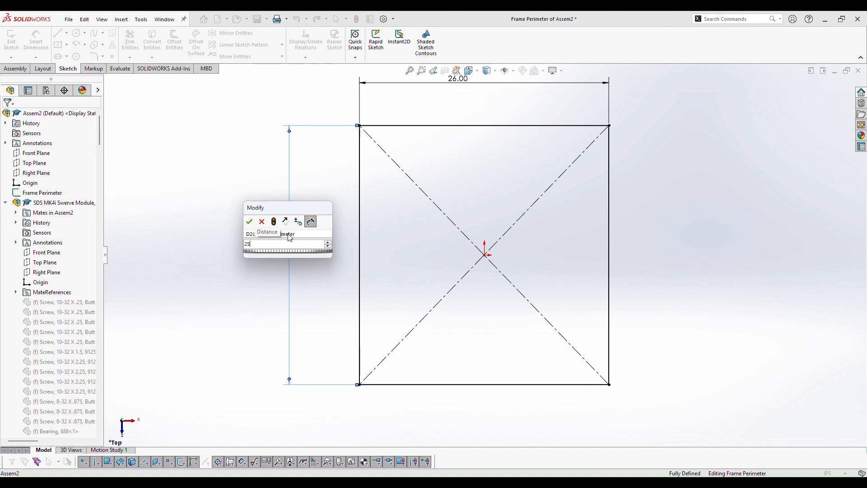
key("Return")
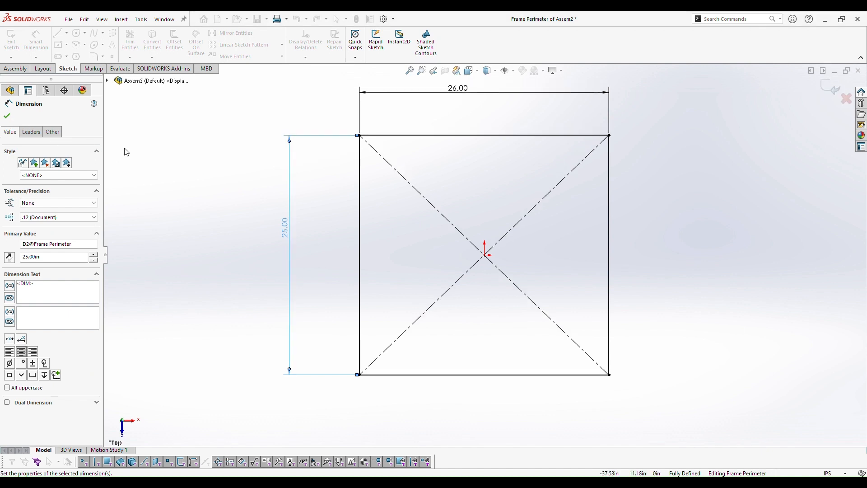
left_click(13, 41)
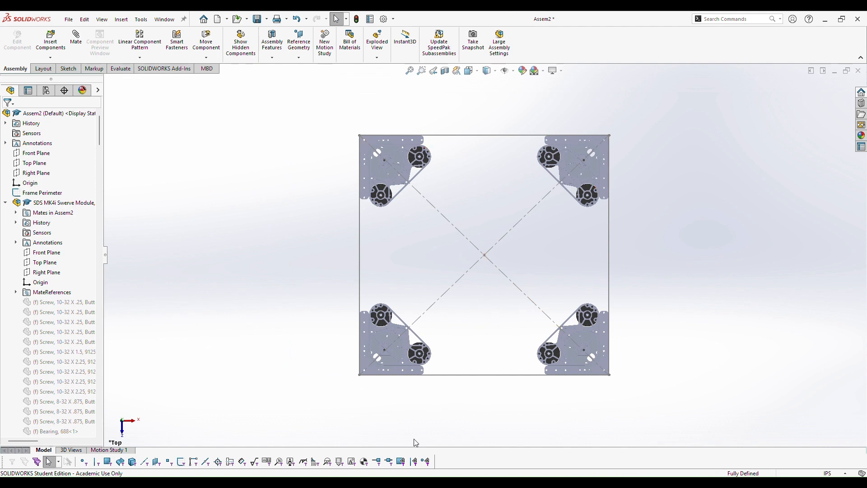
- Examine the four swerve modules on the resized frame perimeter from an angled, closer view
middle_click_drag(415, 441, 468, 287)
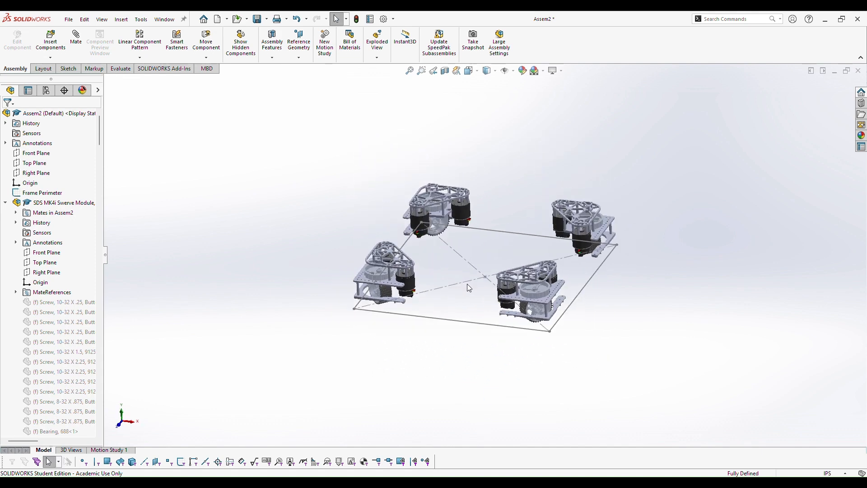
scroll(544, 205, "down", 1)
scroll(443, 257, "down", 3)
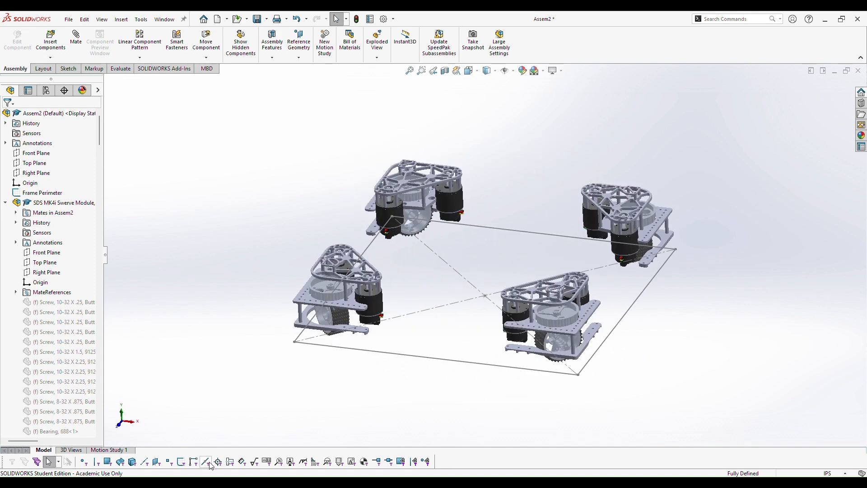